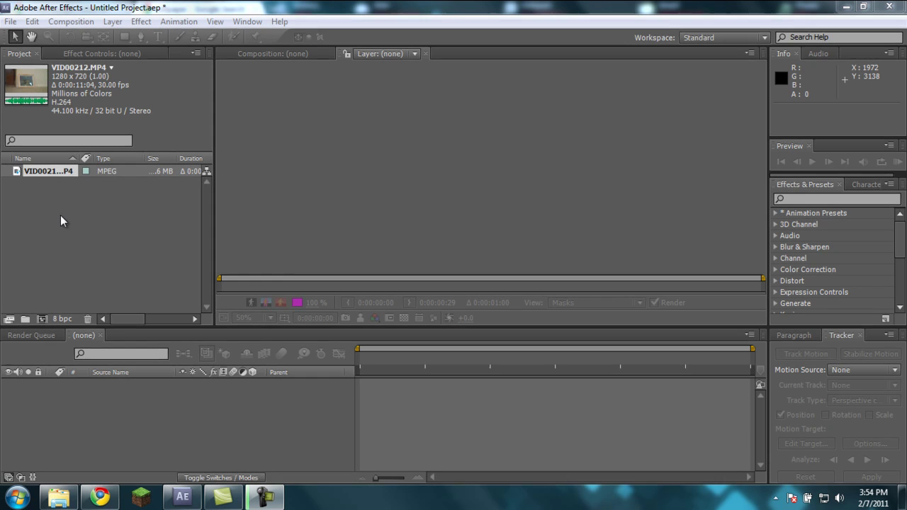
Step: Create a VID00212 composition from VID00212.MP4, scrub through the footage, and return to 0:00:00:00
{"action": "left_click_drag", "start_coordinate": [56, 173], "coordinate": [41, 318]}
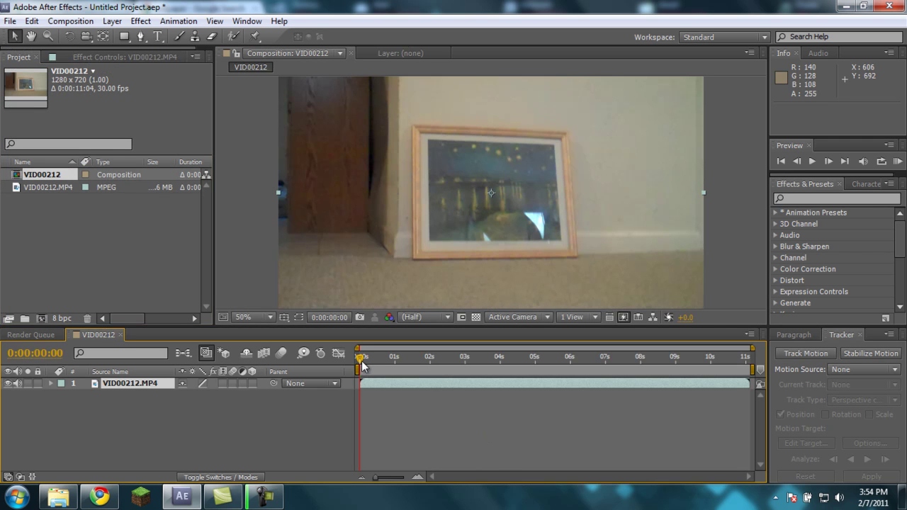
{"action": "left_click_drag", "start_coordinate": [361, 358], "coordinate": [433, 367]}
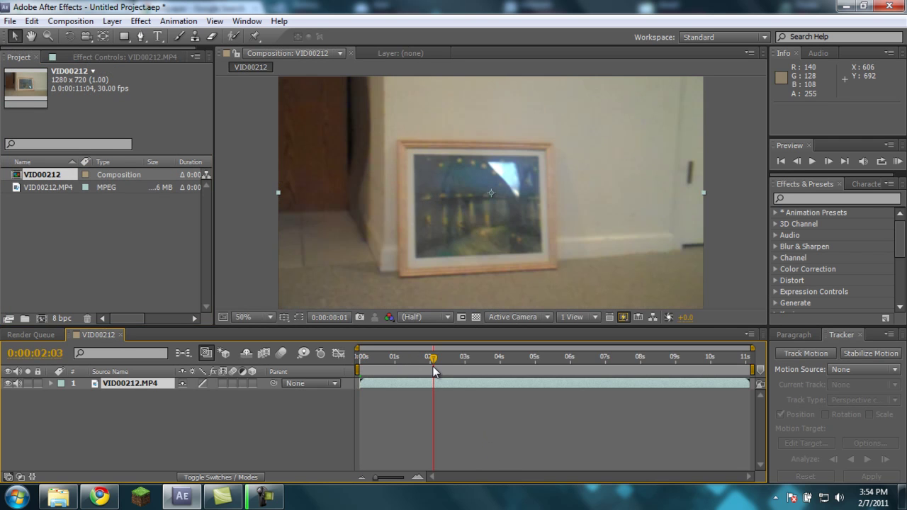
{"action": "left_click", "coordinate": [534, 368]}
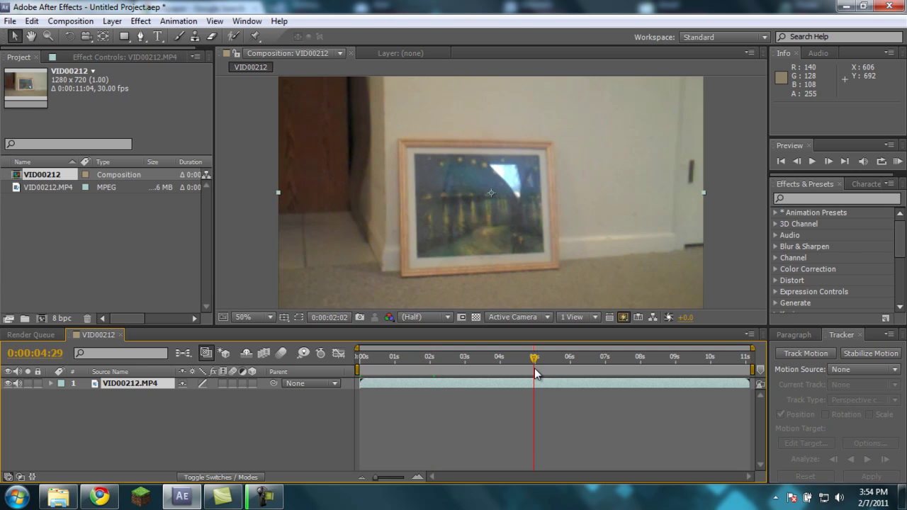
{"action": "left_click", "coordinate": [630, 371]}
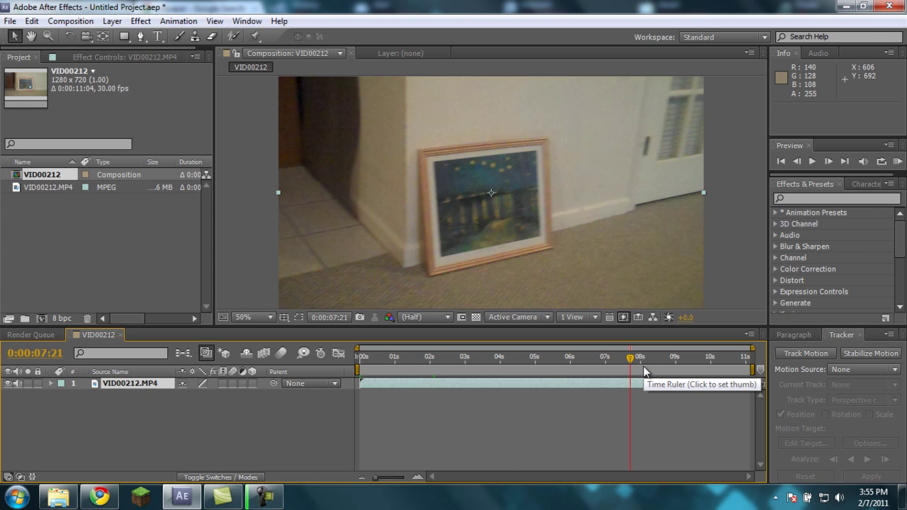
{"action": "left_click", "coordinate": [361, 359]}
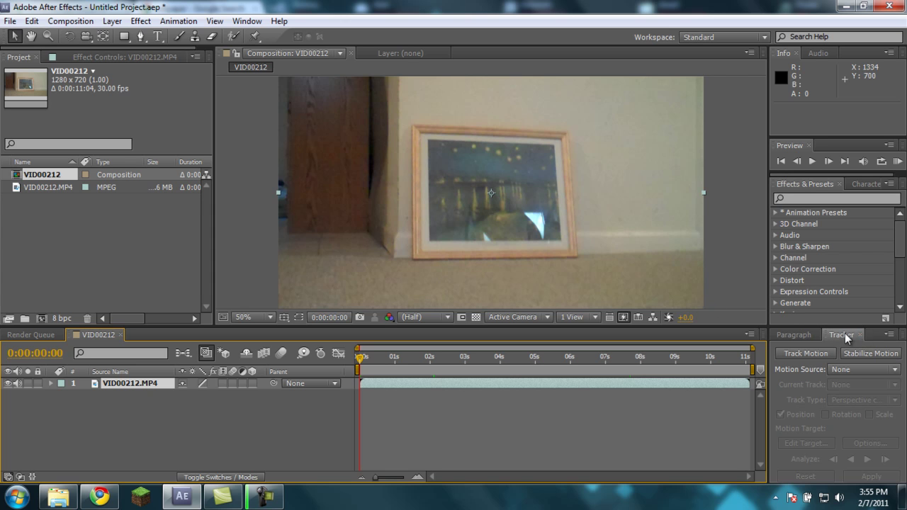
Step: Show the Tracker panel and start Track Motion on VID00212.MP4, opening the Track Type list
{"action": "mouse_move", "coordinate": [861, 335]}
{"action": "left_mouse_down"}
{"action": "mouse_move", "coordinate": [843, 344]}
{"action": "mouse_move", "coordinate": [822, 338]}
{"action": "mouse_move", "coordinate": [864, 343]}
{"action": "mouse_move", "coordinate": [300, 349]}
{"action": "mouse_move", "coordinate": [128, 391]}
{"action": "mouse_move", "coordinate": [165, 24]}
{"action": "left_mouse_up"}
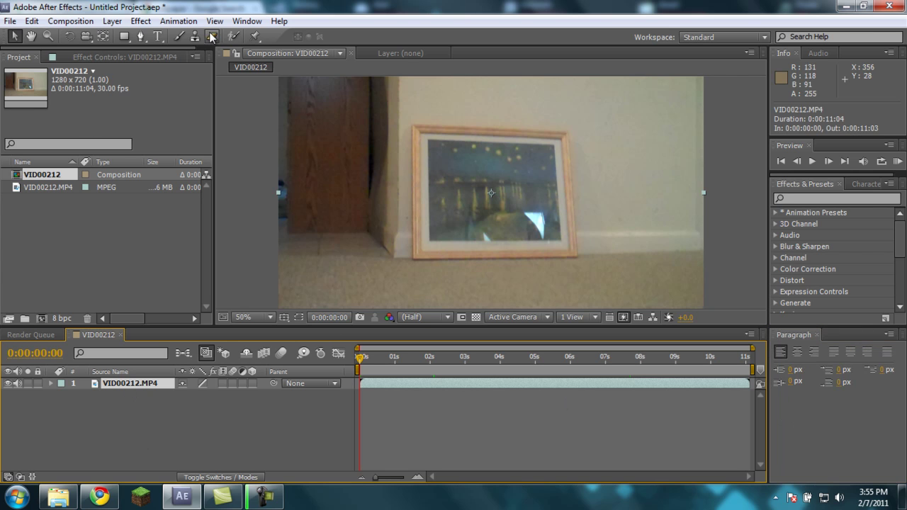
{"action": "left_click", "coordinate": [239, 23]}
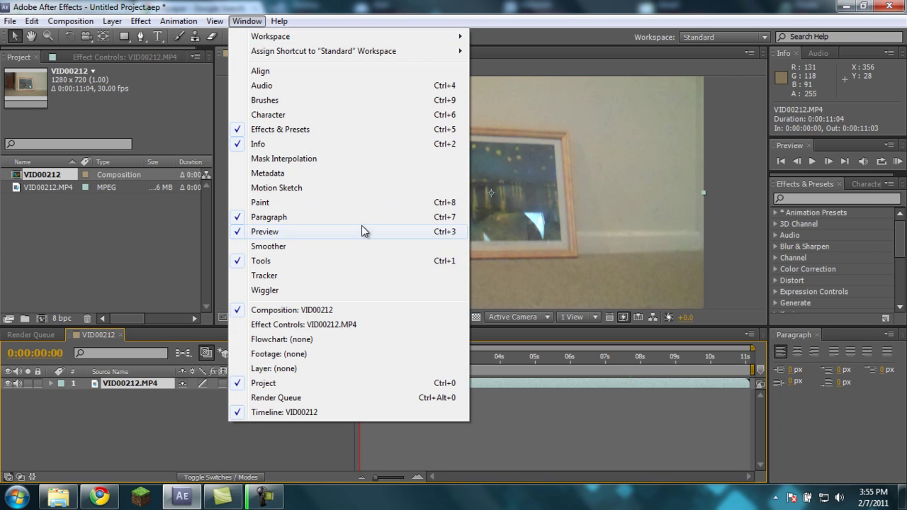
{"action": "left_click", "coordinate": [302, 278]}
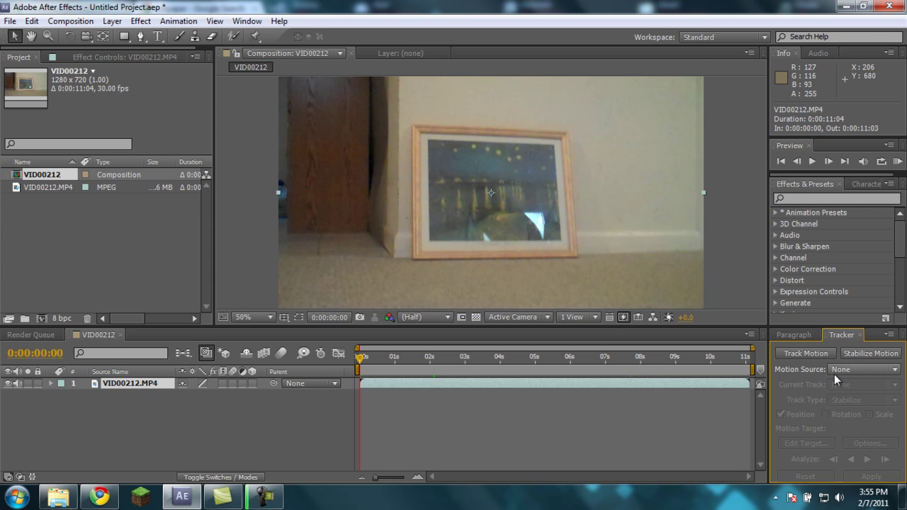
{"action": "left_click", "coordinate": [796, 354]}
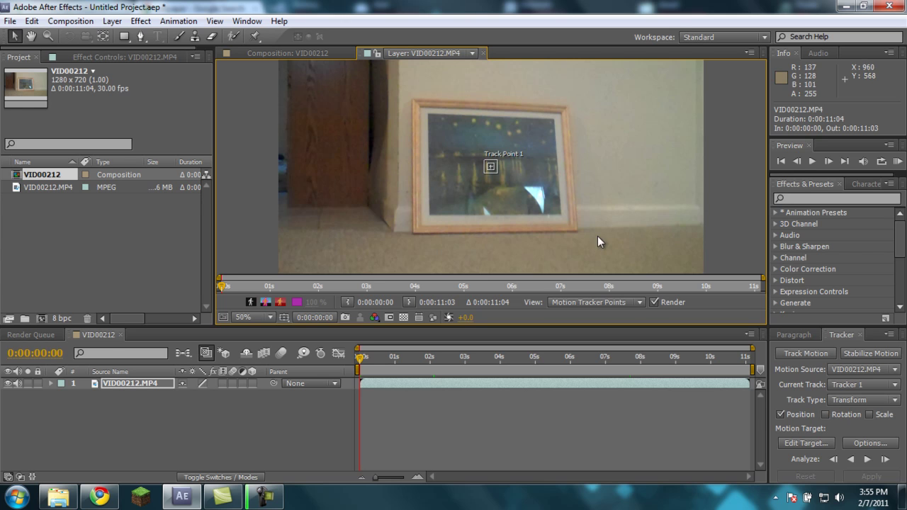
{"action": "left_click", "coordinate": [862, 399]}
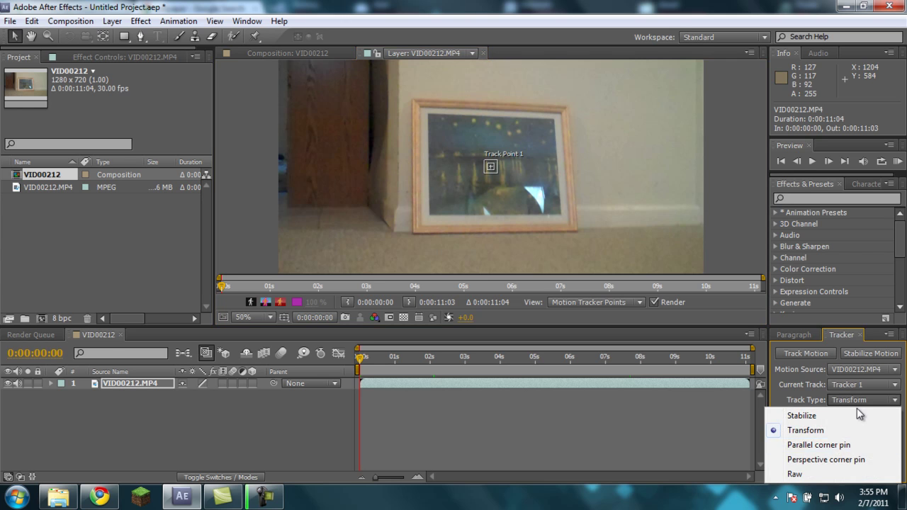
Step: Switch the track to Perspective corner pin and place Track Points 1–4 on the frame's corners
{"action": "left_click", "coordinate": [820, 461]}
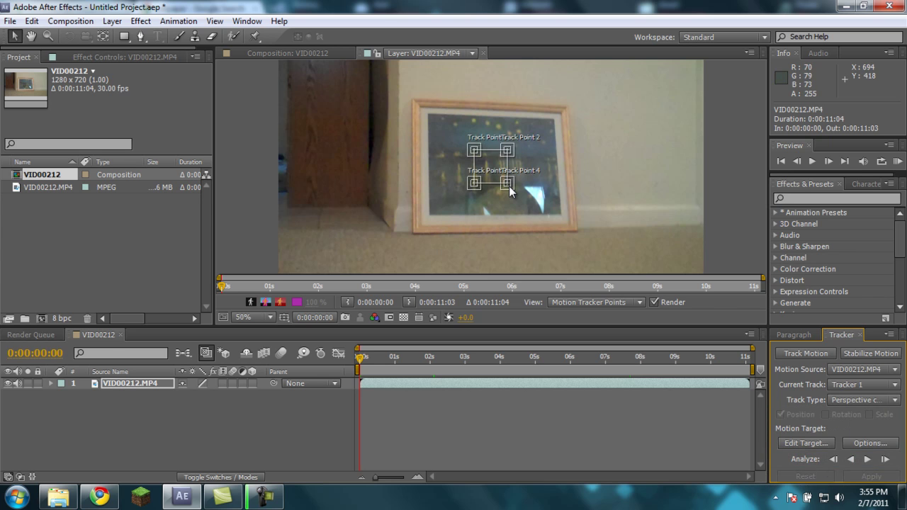
{"action": "left_click_drag", "start_coordinate": [518, 194], "coordinate": [578, 232]}
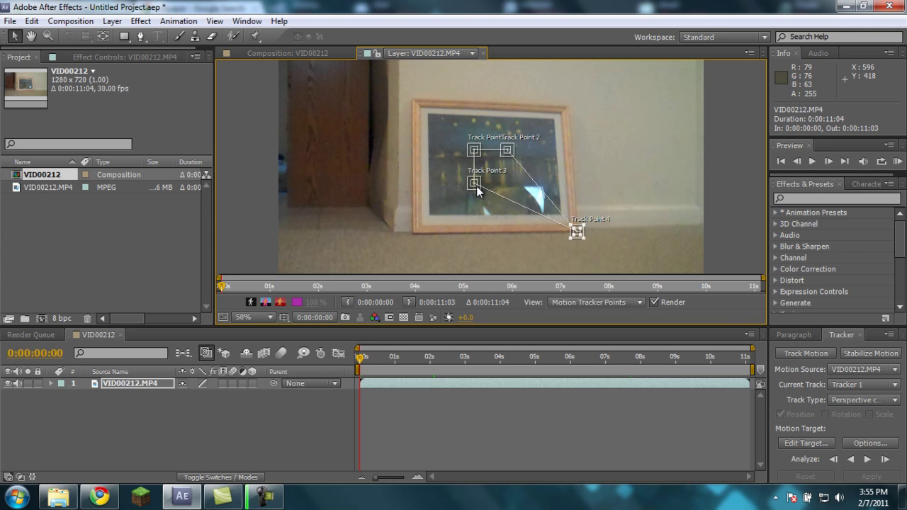
{"action": "left_click_drag", "start_coordinate": [478, 189], "coordinate": [413, 235]}
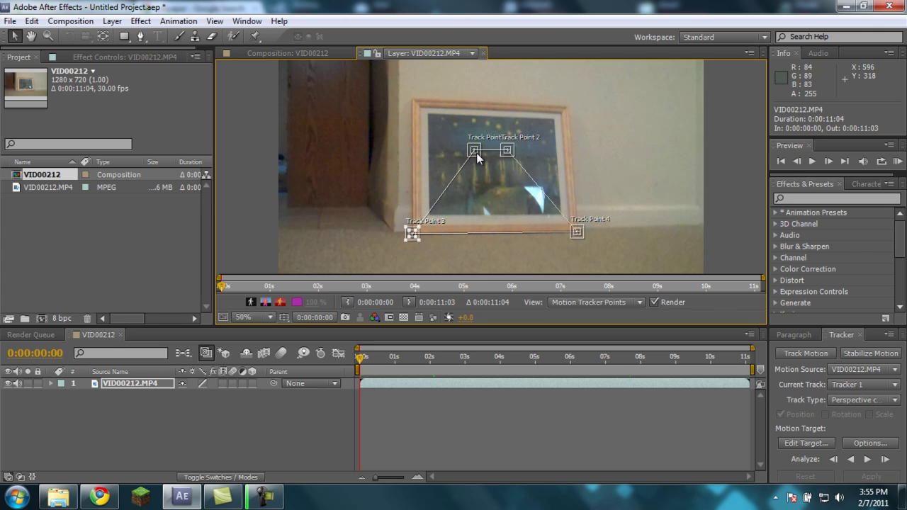
{"action": "left_click_drag", "start_coordinate": [478, 157], "coordinate": [419, 106]}
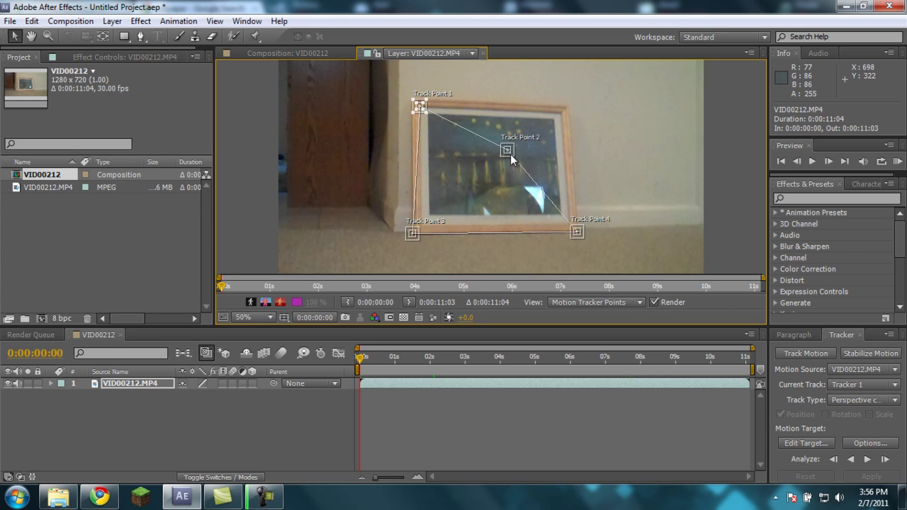
{"action": "left_click_drag", "start_coordinate": [508, 154], "coordinate": [560, 113]}
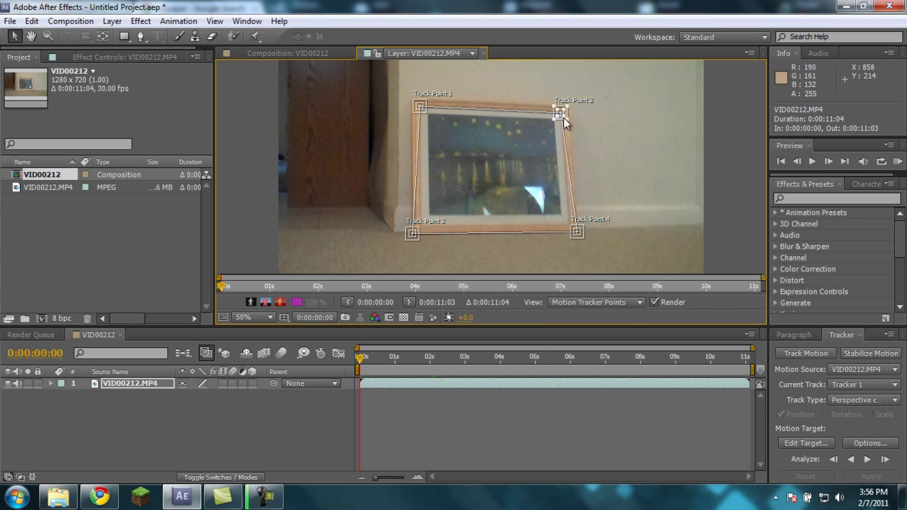
{"action": "scroll", "coordinate": [414, 102], "scroll_direction": "up", "scroll_amount": 2}
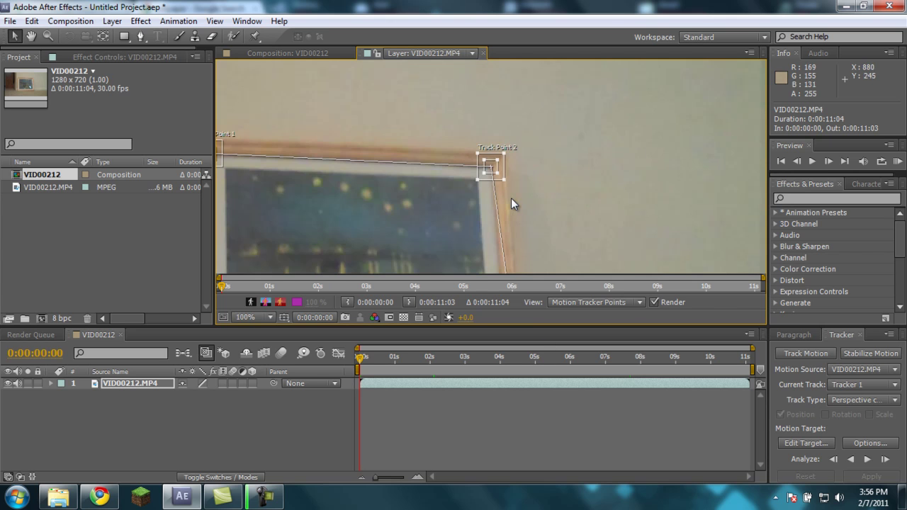
{"action": "scroll", "coordinate": [480, 168], "scroll_direction": "down", "scroll_amount": 2}
{"action": "key", "text": "space"}
{"action": "left_click_drag", "start_coordinate": [489, 198], "coordinate": [553, 149]}
{"action": "left_click_drag", "start_coordinate": [504, 112], "coordinate": [385, 202]}
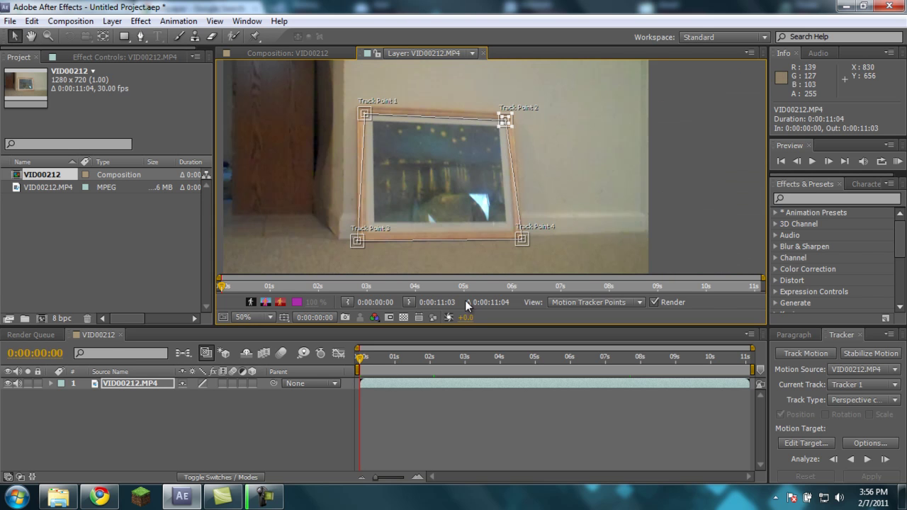
Step: Analyze the four corners forward, stop at 0:00:01:03, and zoom in on Track Point 4
{"action": "left_click", "coordinate": [867, 460]}
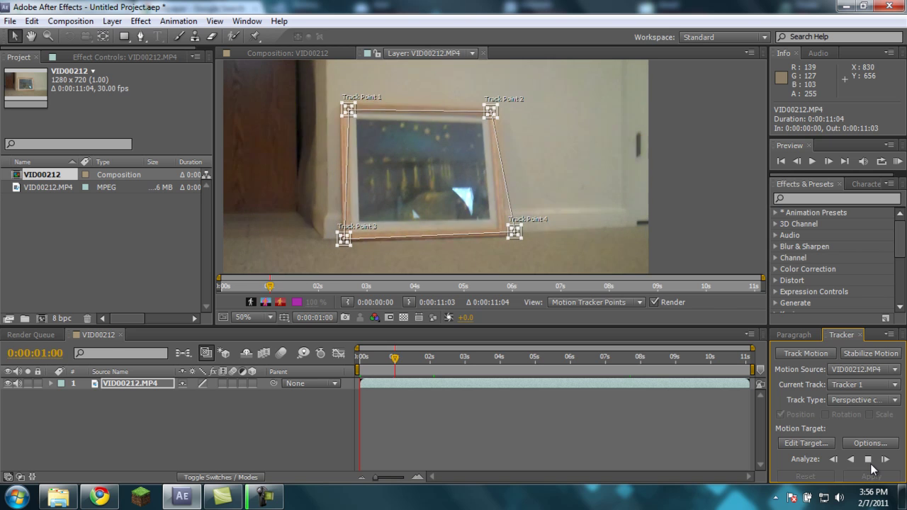
{"action": "left_click", "coordinate": [868, 462]}
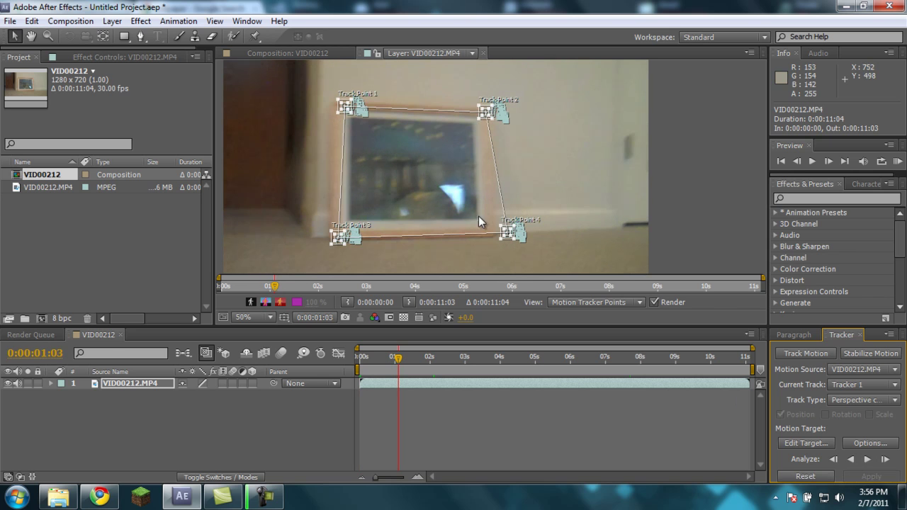
{"action": "scroll", "coordinate": [478, 216], "scroll_direction": "up", "scroll_amount": 2}
{"action": "scroll", "coordinate": [498, 214], "scroll_direction": "up", "scroll_amount": 1}
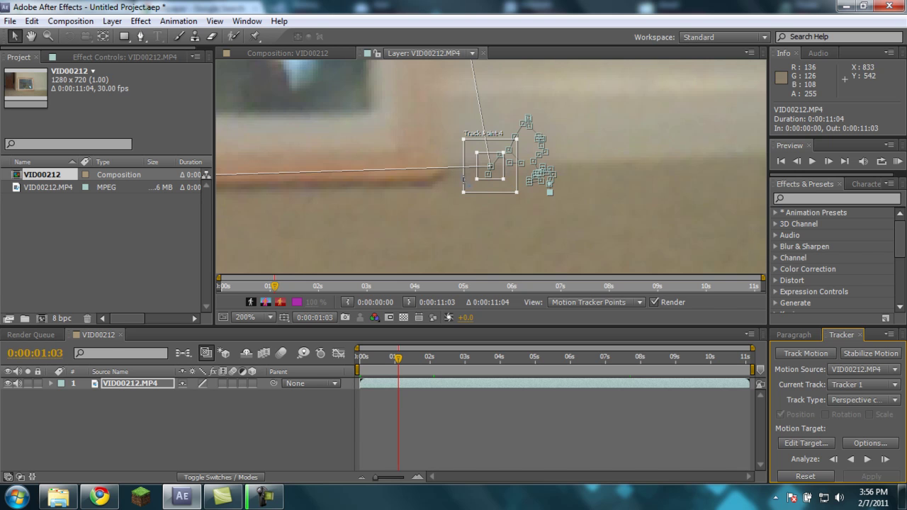
Step: Track briefly backward, then return to 0:00:00:16 and re-place Track Point 4 on its corner
{"action": "left_click", "coordinate": [834, 461]}
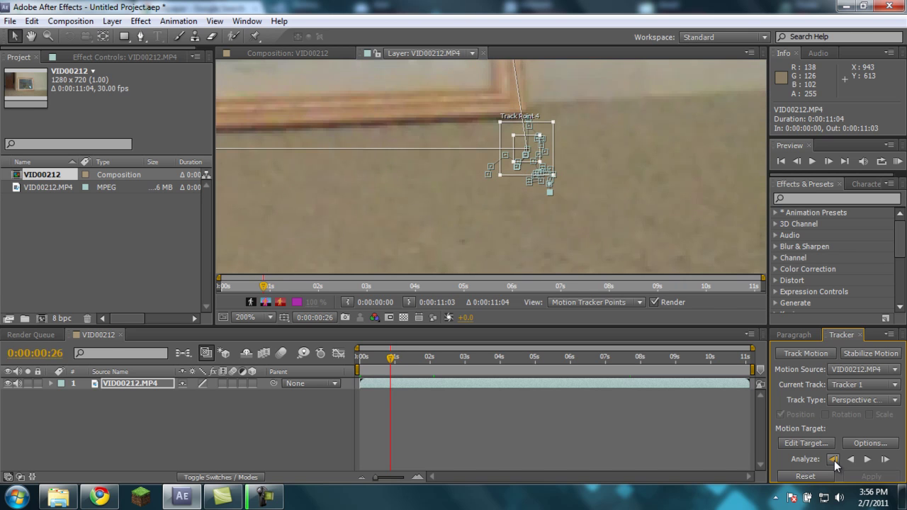
{"action": "left_click", "coordinate": [835, 460]}
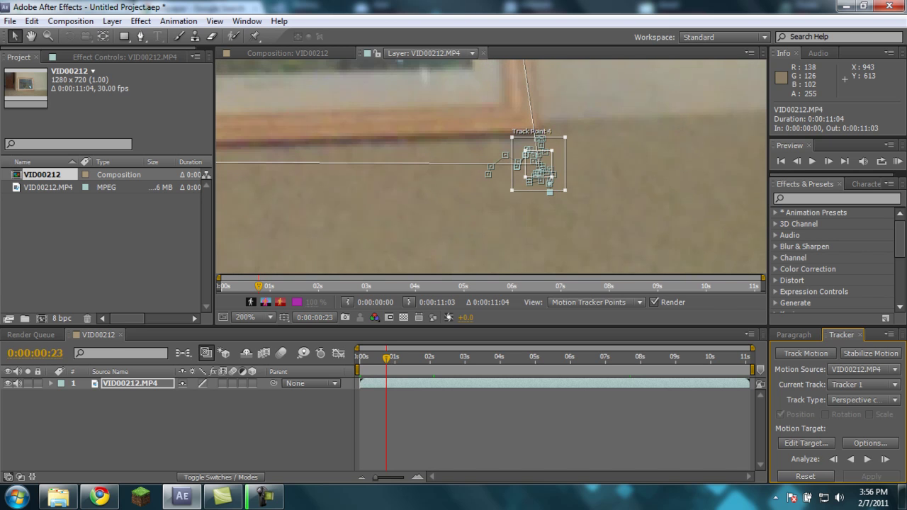
{"action": "left_click", "coordinate": [378, 361]}
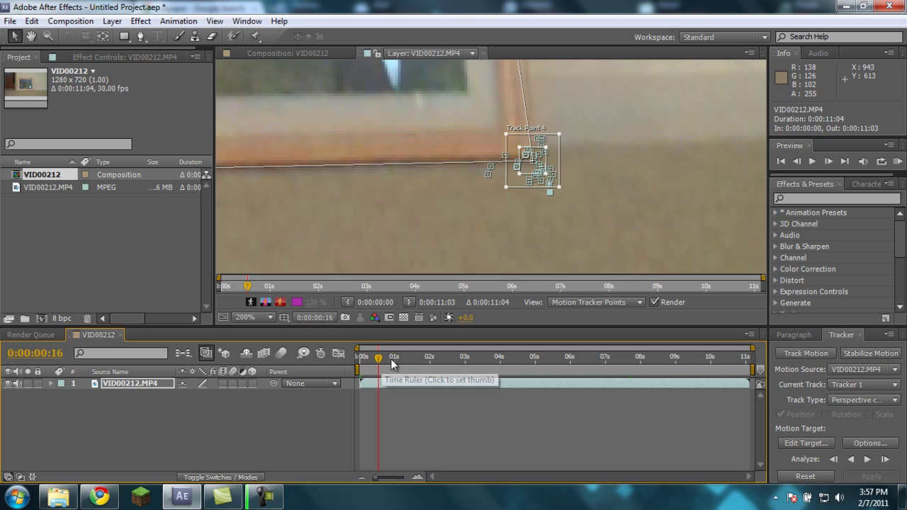
{"action": "left_click_drag", "start_coordinate": [541, 171], "coordinate": [540, 168]}
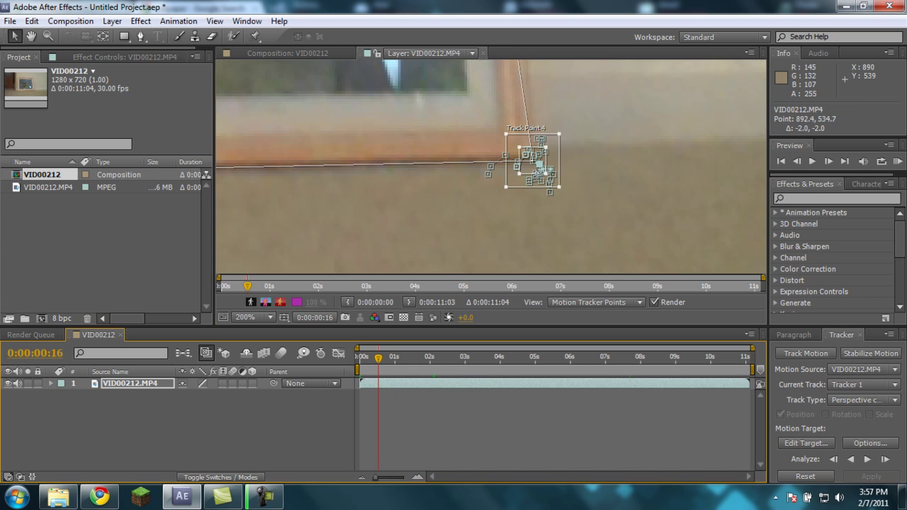
{"action": "key", "text": "ctrl+z"}
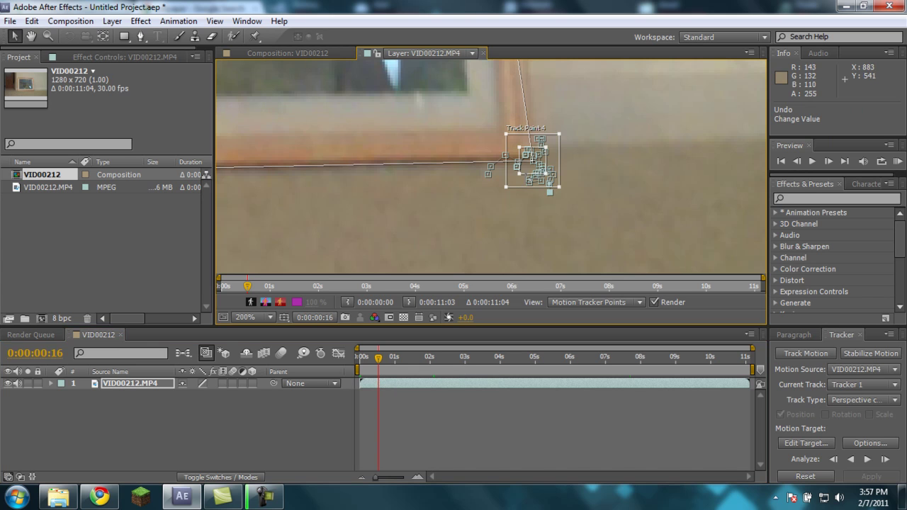
{"action": "left_click_drag", "start_coordinate": [525, 186], "coordinate": [529, 188]}
Step: Advance the track forward twelve single frames
{"action": "left_click", "coordinate": [884, 460]}
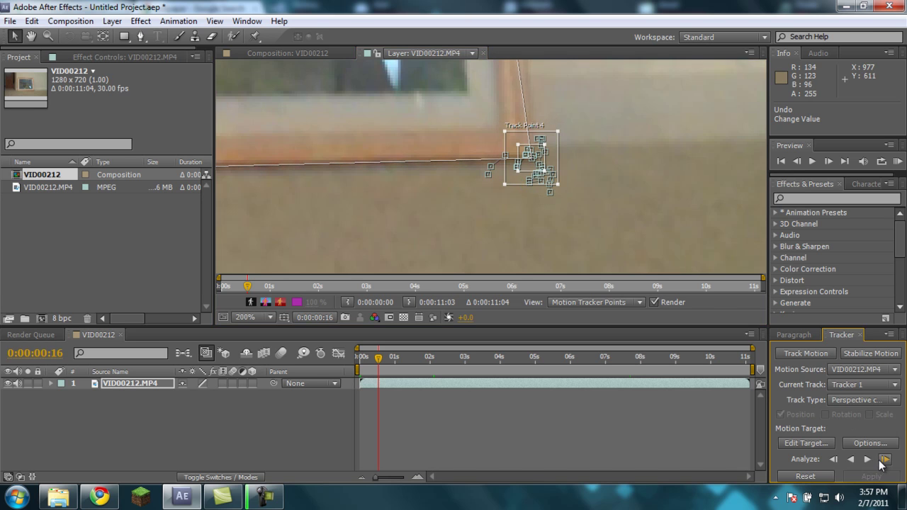
{"action": "left_click", "coordinate": [880, 460]}
{"action": "left_click", "coordinate": [880, 460]}
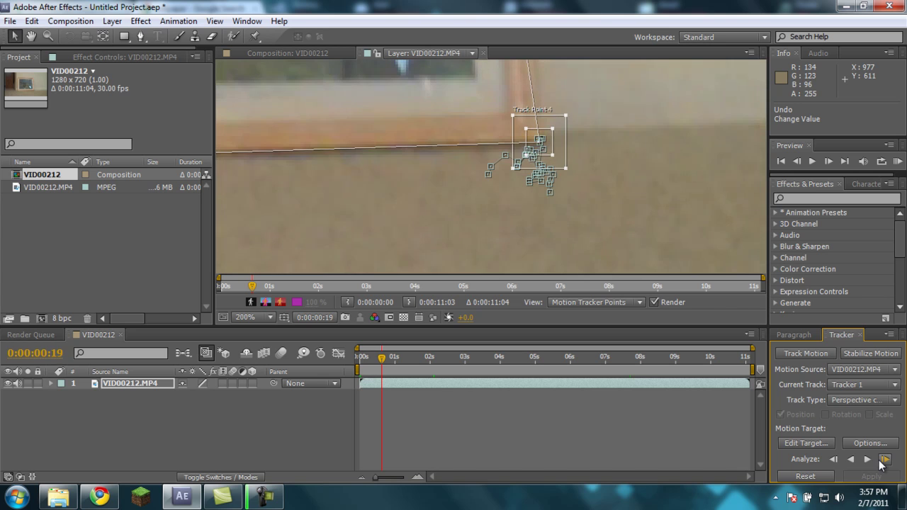
{"action": "left_click", "coordinate": [882, 461]}
{"action": "left_click", "coordinate": [882, 461]}
{"action": "left_click", "coordinate": [882, 461]}
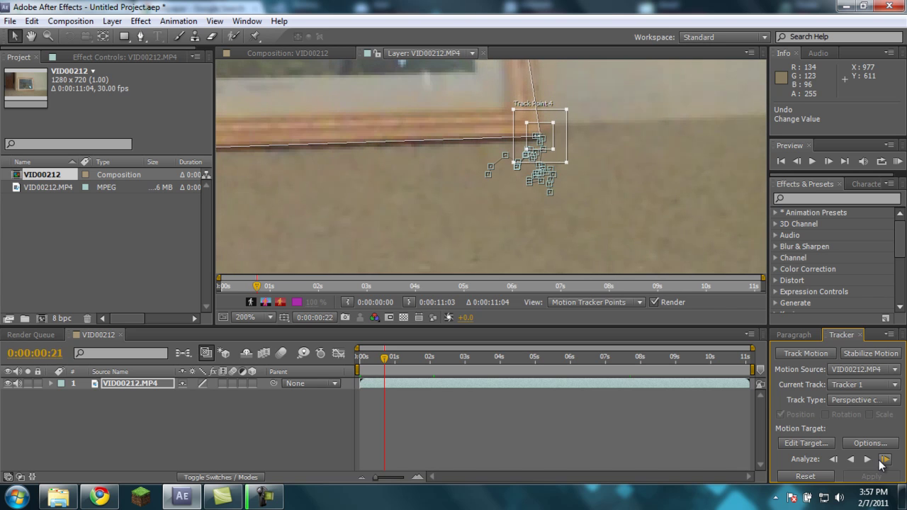
{"action": "left_click", "coordinate": [880, 460]}
{"action": "left_click", "coordinate": [880, 460]}
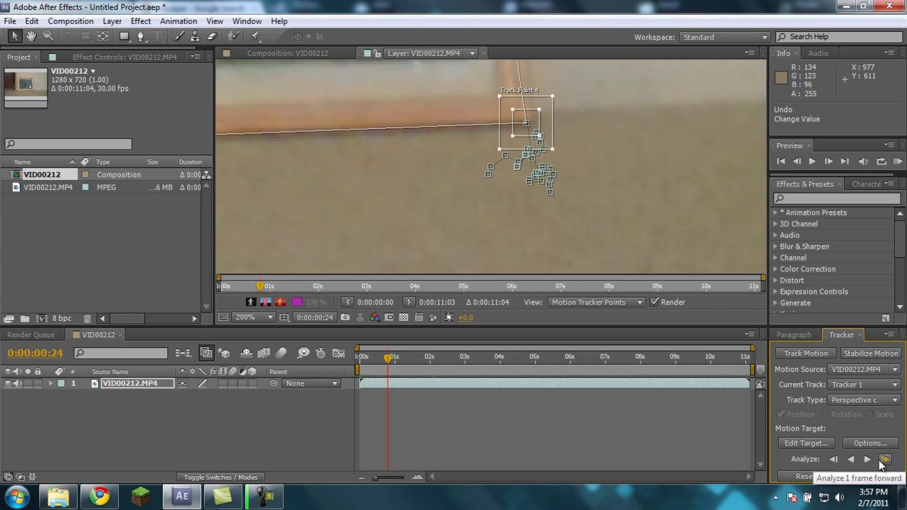
{"action": "left_click", "coordinate": [882, 460]}
{"action": "left_click", "coordinate": [881, 460]}
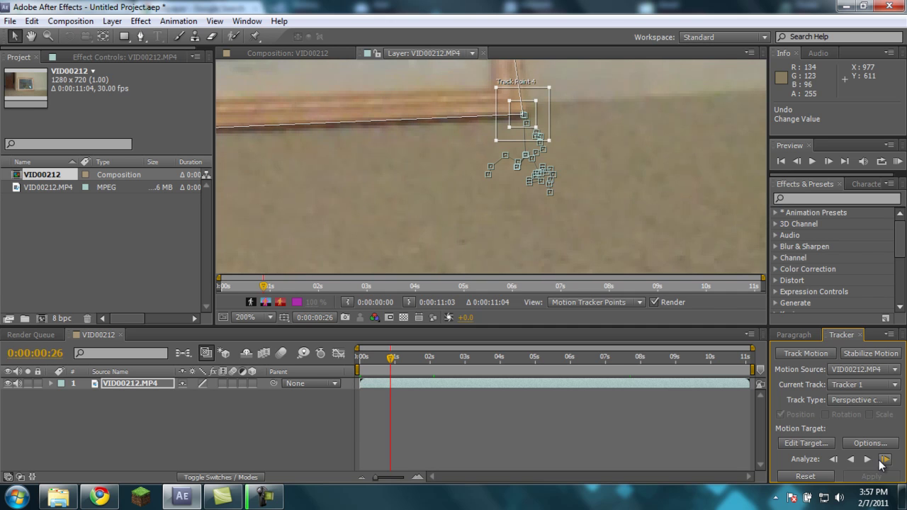
{"action": "left_click", "coordinate": [882, 461]}
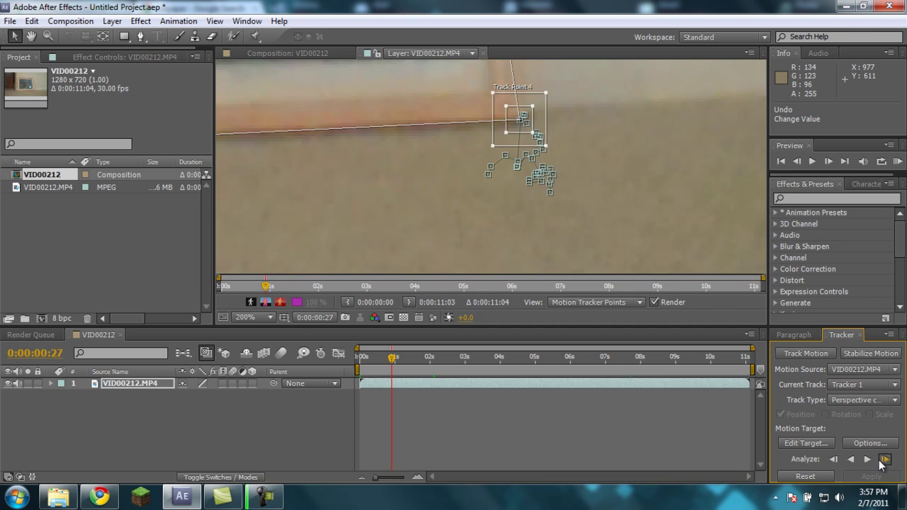
{"action": "left_click", "coordinate": [882, 460]}
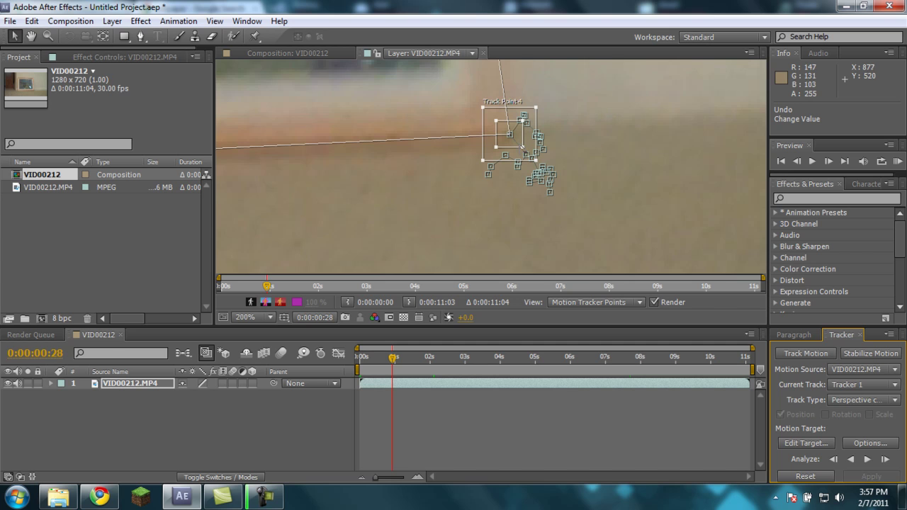
Step: Keep stepping forward while pulling Track Point 4 back onto the corner, then analyze through 0:00:01:20
{"action": "left_click_drag", "start_coordinate": [485, 168], "coordinate": [490, 174]}
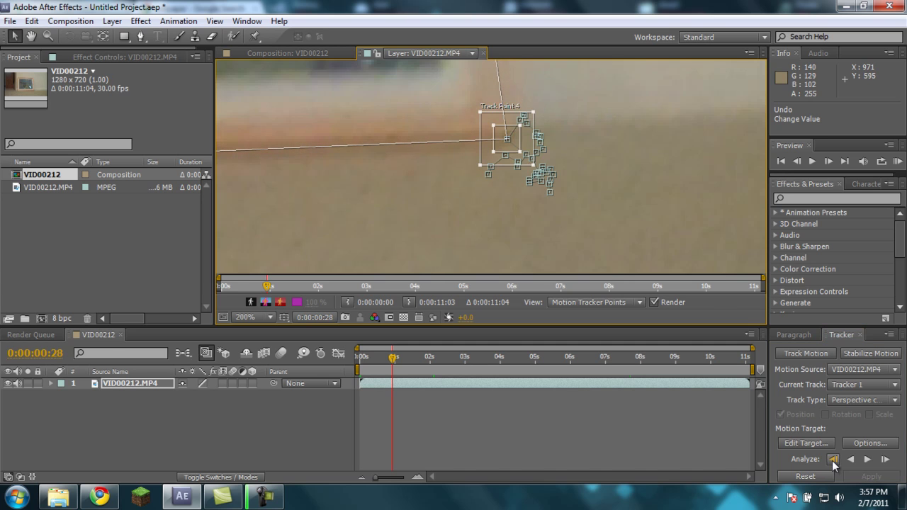
{"action": "left_click", "coordinate": [884, 460]}
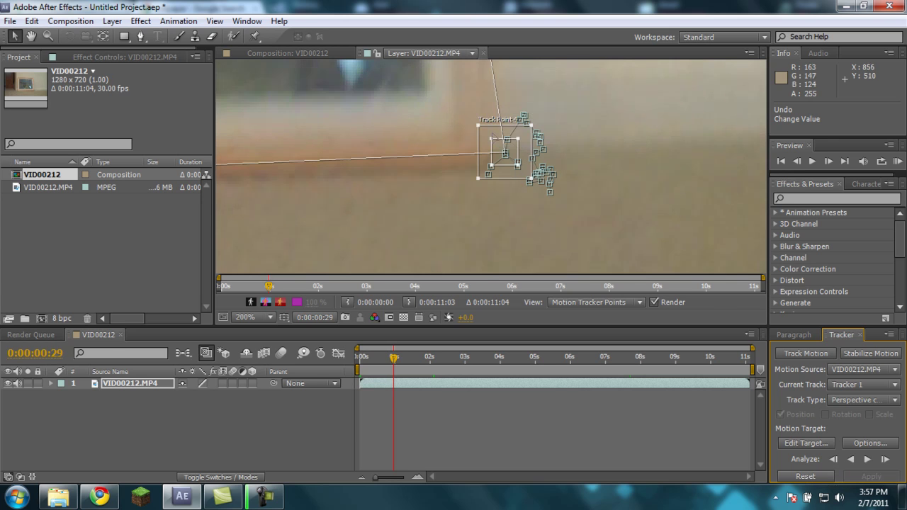
{"action": "left_click_drag", "start_coordinate": [506, 154], "coordinate": [501, 188]}
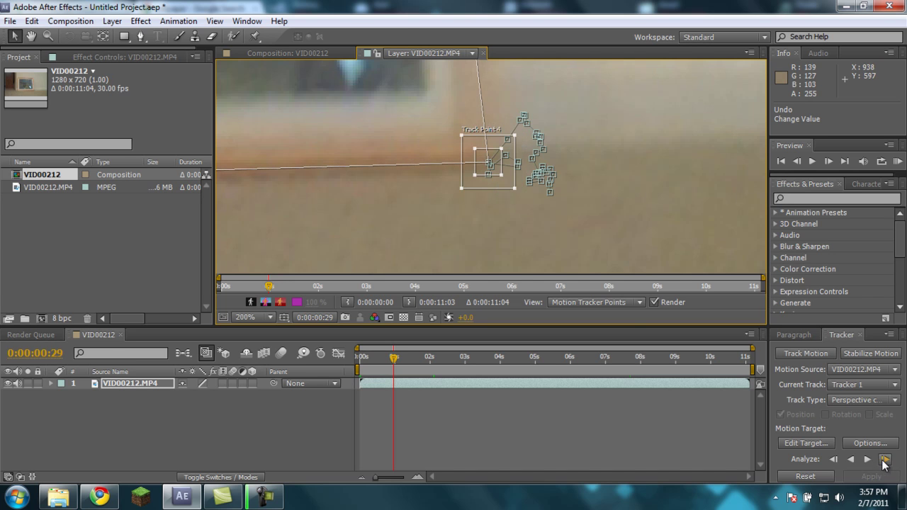
{"action": "left_click", "coordinate": [885, 460]}
{"action": "left_click_drag", "start_coordinate": [504, 187], "coordinate": [500, 190]}
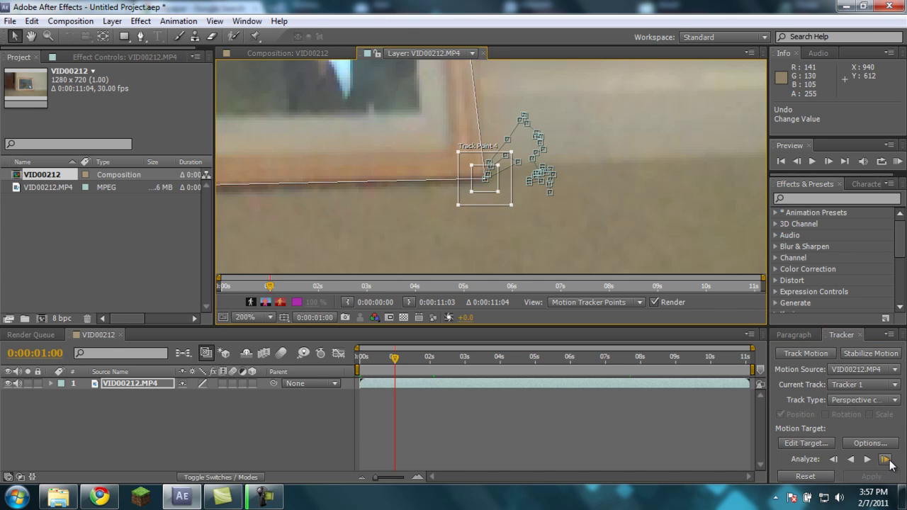
{"action": "left_click", "coordinate": [885, 459]}
{"action": "left_click", "coordinate": [885, 459]}
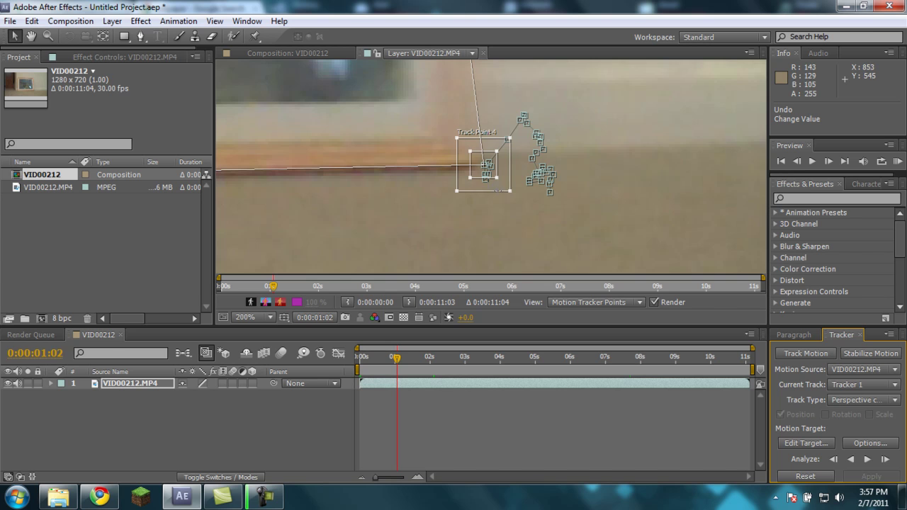
{"action": "left_click_drag", "start_coordinate": [498, 190], "coordinate": [436, 209]}
{"action": "left_click", "coordinate": [877, 461]}
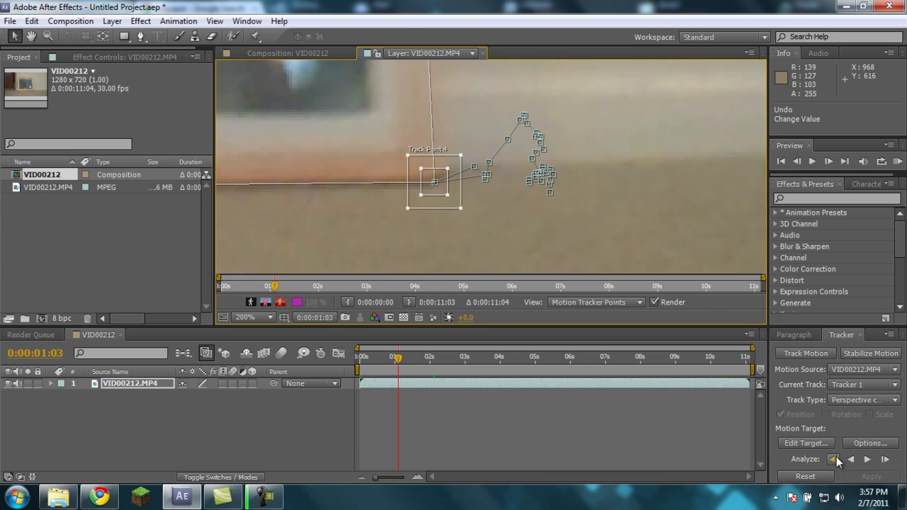
{"action": "left_click", "coordinate": [885, 459]}
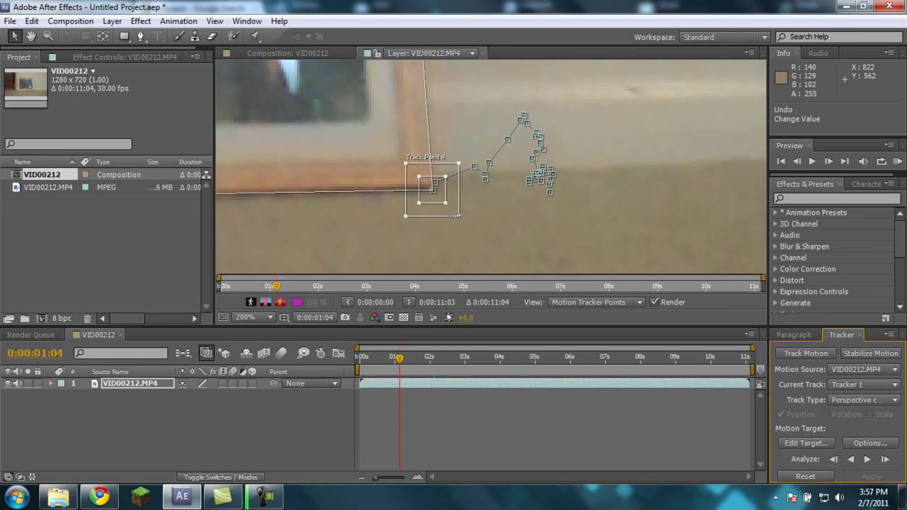
{"action": "left_click_drag", "start_coordinate": [432, 190], "coordinate": [433, 188]}
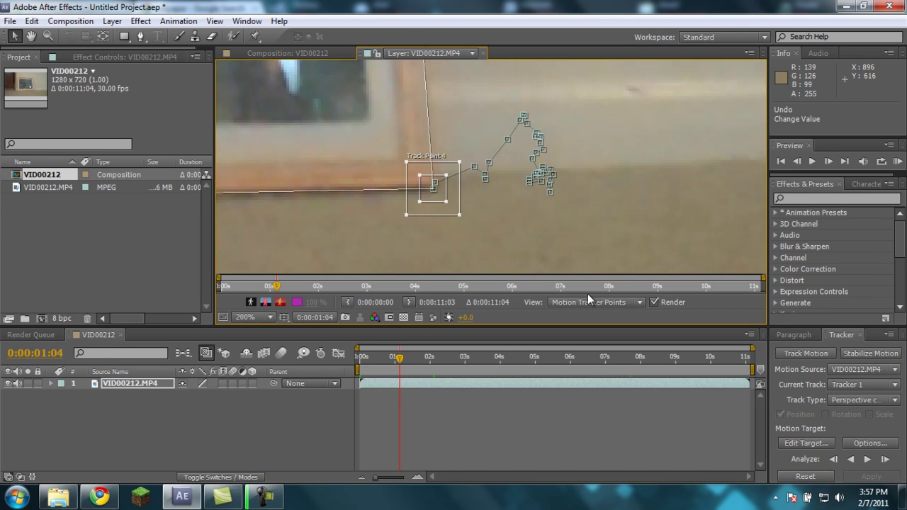
{"action": "left_click", "coordinate": [885, 460]}
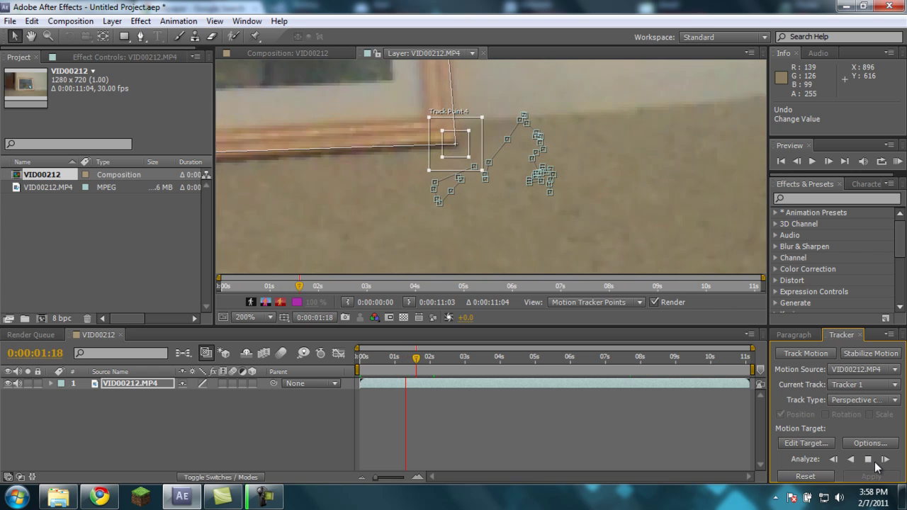
{"action": "left_click", "coordinate": [868, 460]}
Step: Go back to an earlier frame and place Track Point 3 on the frame's lower-left corner
{"action": "scroll", "coordinate": [360, 121], "scroll_direction": "up", "scroll_amount": 2}
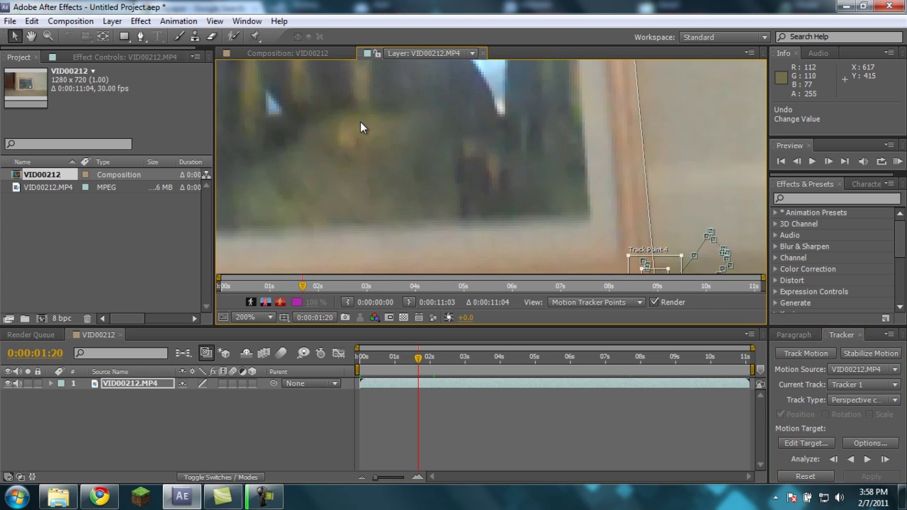
{"action": "scroll", "coordinate": [363, 131], "scroll_direction": "down", "scroll_amount": 3}
{"action": "scroll", "coordinate": [369, 139], "scroll_direction": "up", "scroll_amount": 2}
{"action": "key", "text": "h"}
{"action": "left_click_drag", "start_coordinate": [330, 185], "coordinate": [557, 168]}
{"action": "key", "text": "v"}
{"action": "left_click_drag", "start_coordinate": [419, 357], "coordinate": [401, 361]}
{"action": "scroll", "coordinate": [416, 183], "scroll_direction": "up", "scroll_amount": 1}
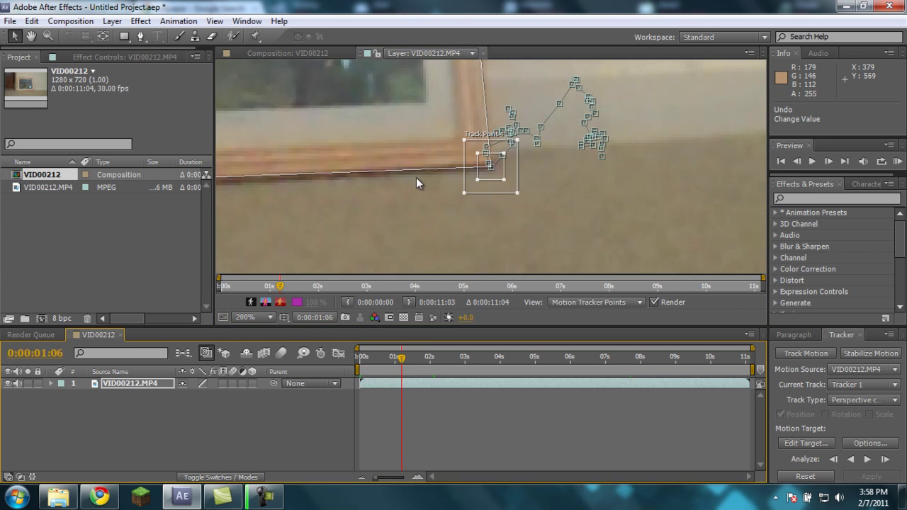
{"action": "left_click_drag", "start_coordinate": [402, 203], "coordinate": [219, 207]}
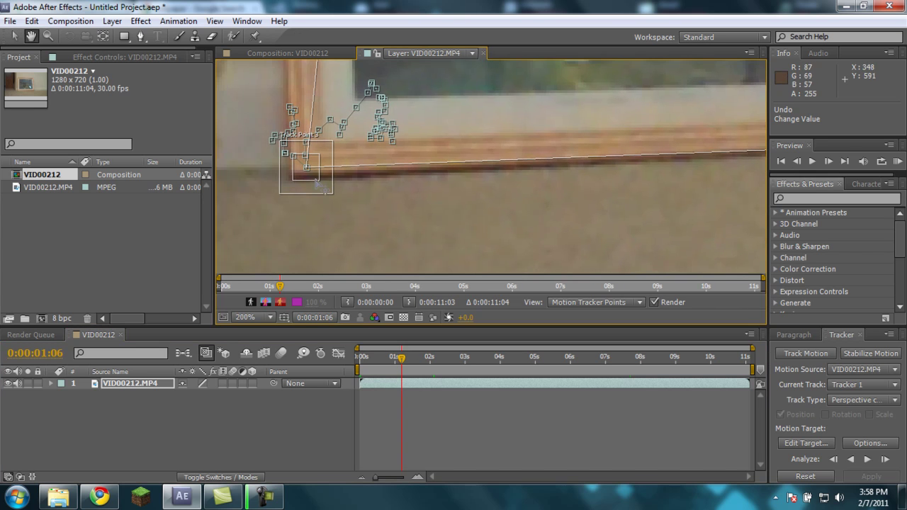
{"action": "left_click_drag", "start_coordinate": [313, 177], "coordinate": [301, 184]}
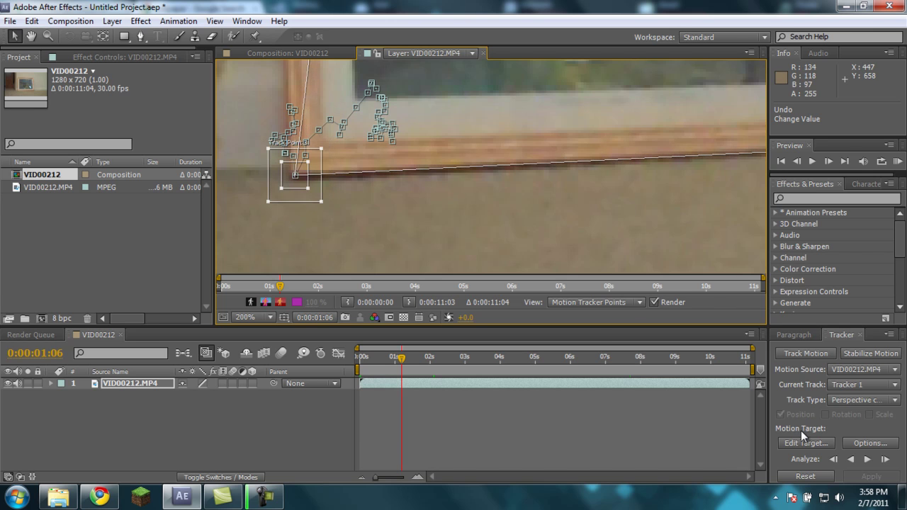
Step: Step Track Point 3 forward frame by frame to 0:00:01:22, nudging it down onto the corner
{"action": "left_click", "coordinate": [884, 460]}
{"action": "left_click", "coordinate": [884, 460]}
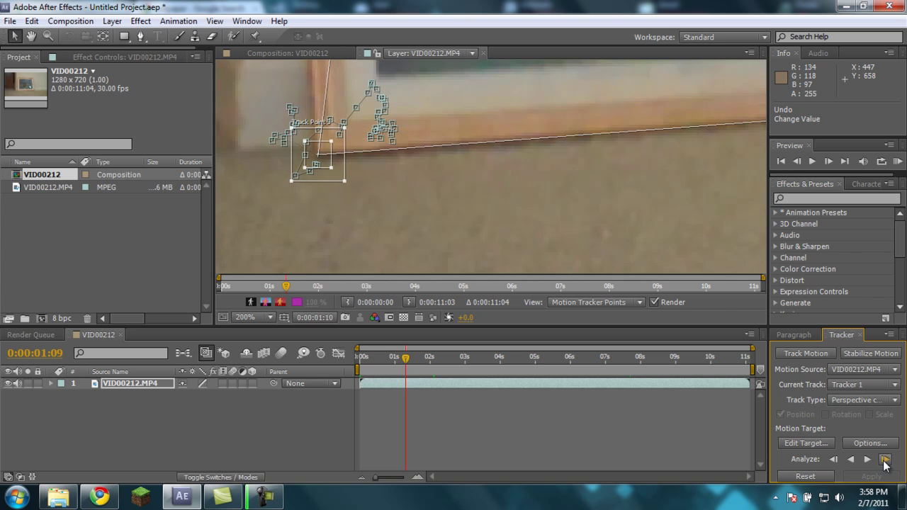
{"action": "left_click", "coordinate": [885, 460]}
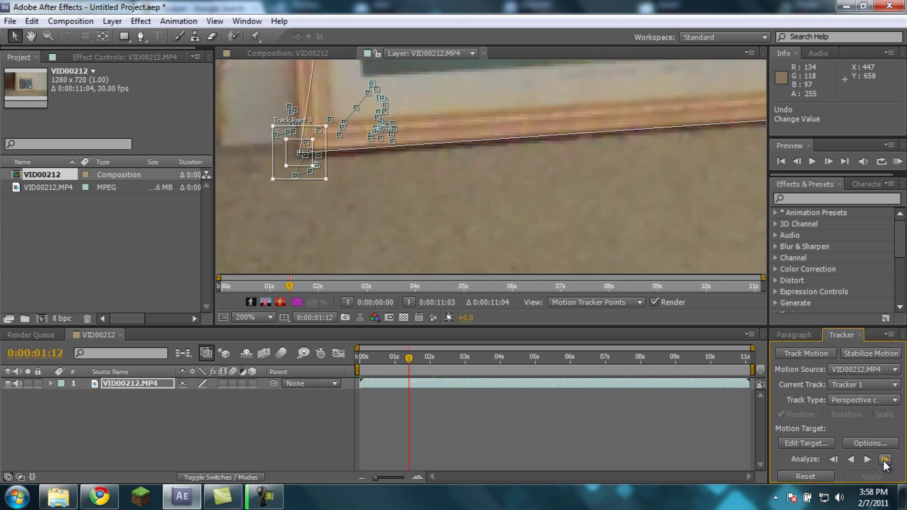
{"action": "left_click", "coordinate": [885, 460]}
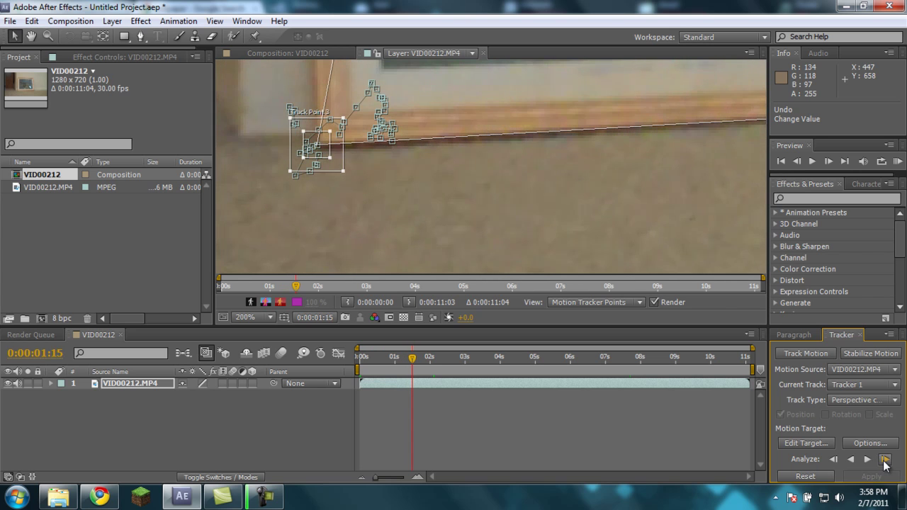
{"action": "left_click", "coordinate": [884, 460]}
{"action": "left_click", "coordinate": [884, 460]}
{"action": "left_click", "coordinate": [885, 460]}
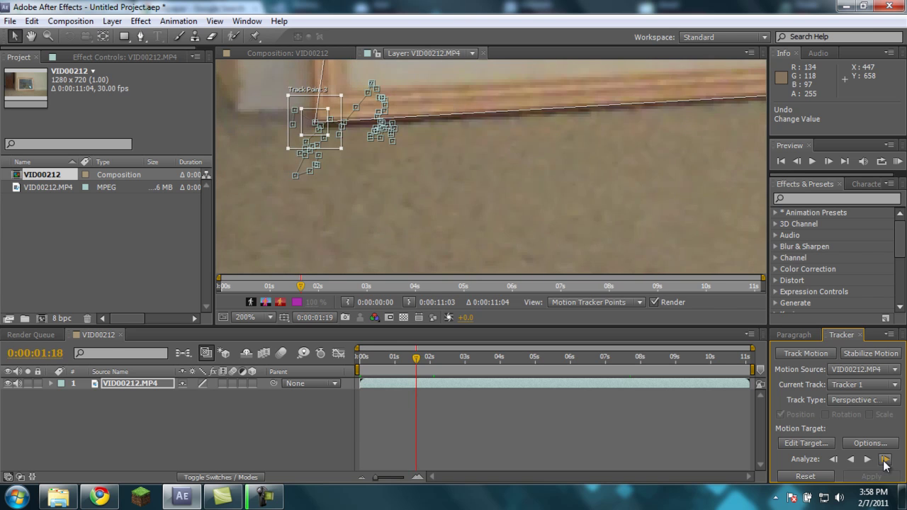
{"action": "left_click", "coordinate": [884, 460]}
{"action": "left_click", "coordinate": [884, 459]}
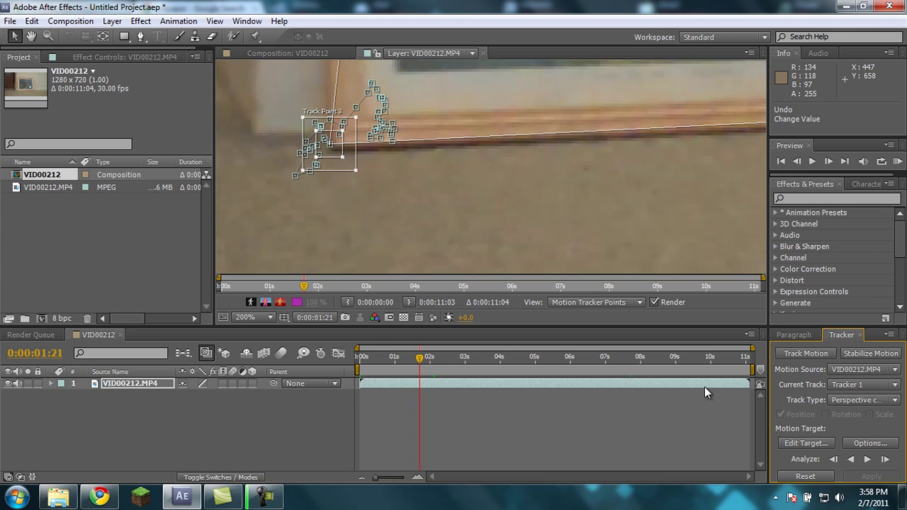
{"action": "left_click_drag", "start_coordinate": [341, 162], "coordinate": [341, 167]}
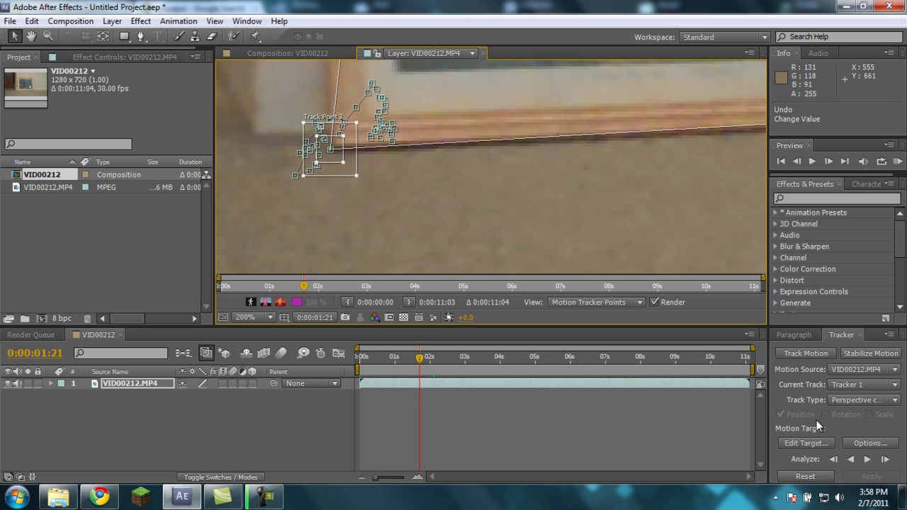
{"action": "left_click", "coordinate": [884, 460]}
{"action": "key", "text": "space"}
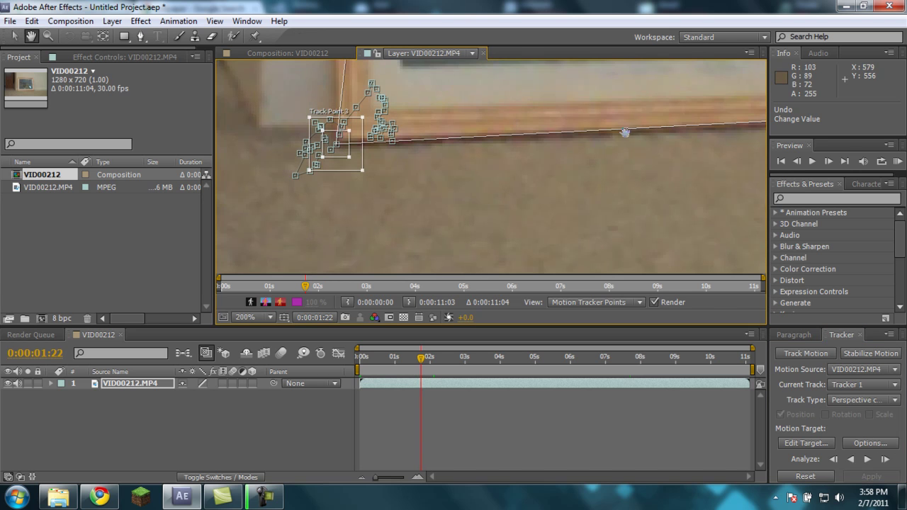
{"action": "left_click_drag", "start_coordinate": [624, 134], "coordinate": [623, 211]}
{"action": "scroll", "coordinate": [602, 209], "scroll_direction": "down", "scroll_amount": 2}
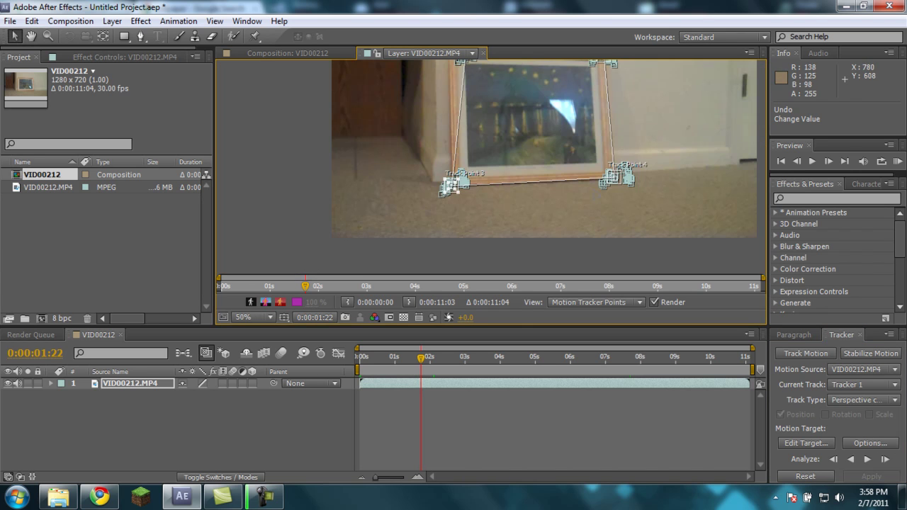
Step: Nudge Track Point 1 down into place, then scrub the clip to check all four track points
{"action": "key", "text": "space"}
{"action": "left_click_drag", "start_coordinate": [582, 125], "coordinate": [581, 161]}
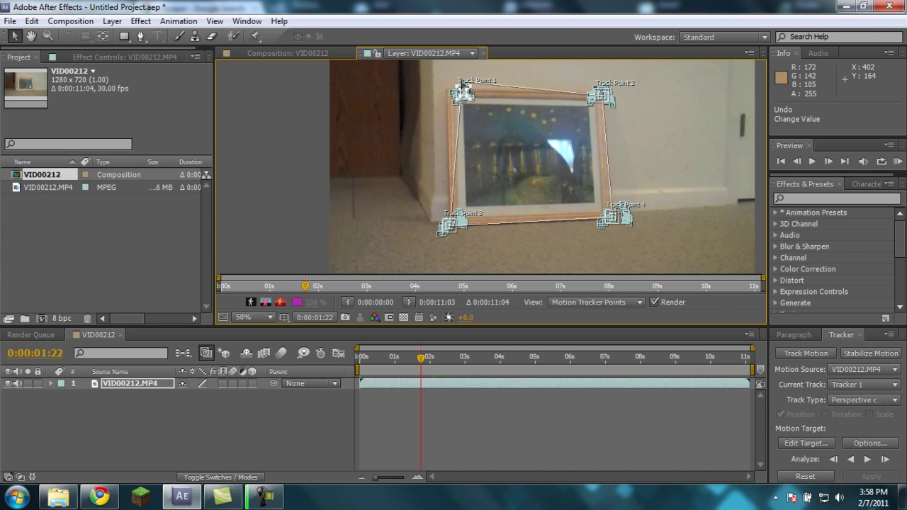
{"action": "key", "text": "Down"}
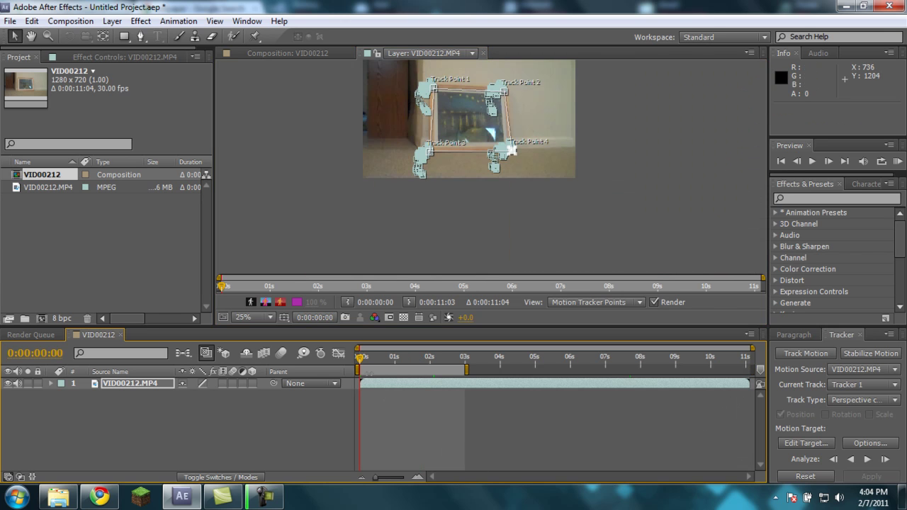
{"action": "mouse_move", "coordinate": [363, 370]}
{"action": "left_mouse_down"}
{"action": "mouse_move", "coordinate": [470, 365]}
{"action": "mouse_move", "coordinate": [361, 365]}
{"action": "mouse_move", "coordinate": [449, 372]}
{"action": "mouse_move", "coordinate": [364, 374]}
{"action": "mouse_move", "coordinate": [358, 383]}
{"action": "left_mouse_up"}
Step: Add a new null object layer, Null 1
{"action": "left_click", "coordinate": [112, 21]}
{"action": "mouse_move", "coordinate": [160, 37]}
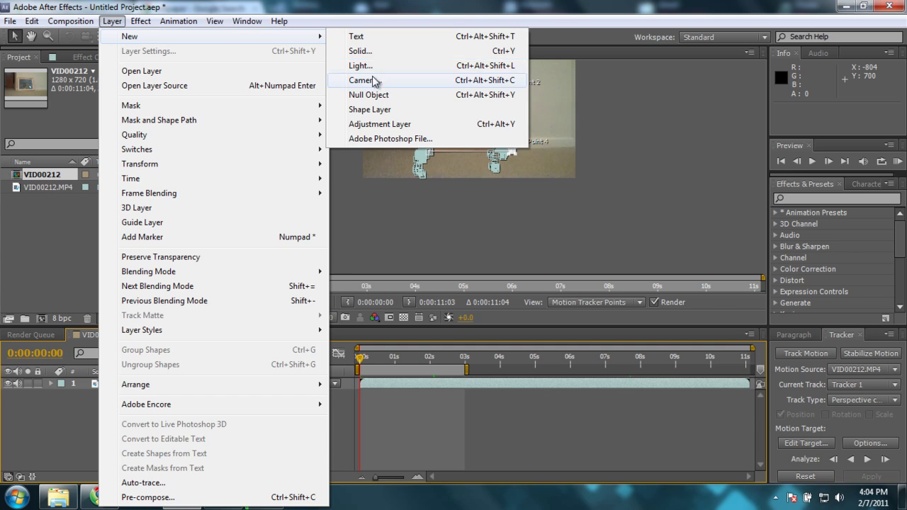
{"action": "left_click", "coordinate": [373, 95]}
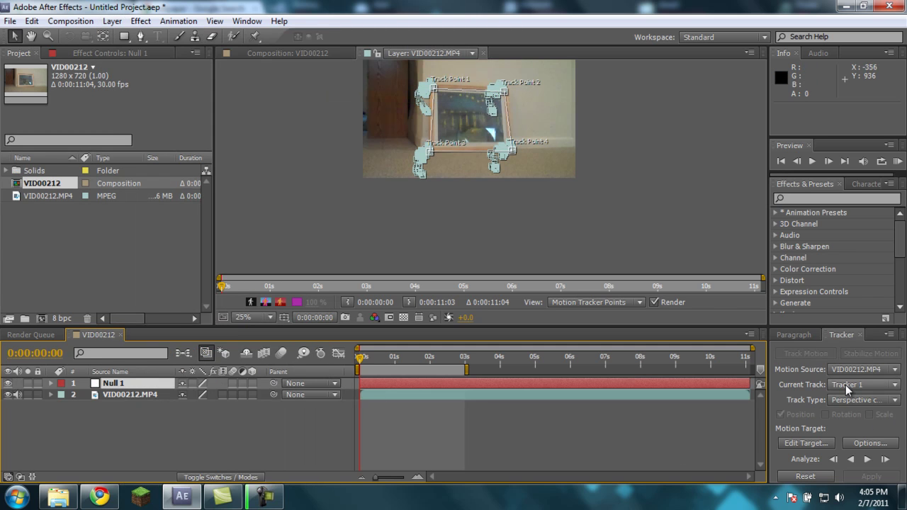
Step: Set Null 1 as the motion target and apply the corner-pin track, checking it around 1:17
{"action": "left_click", "coordinate": [822, 443]}
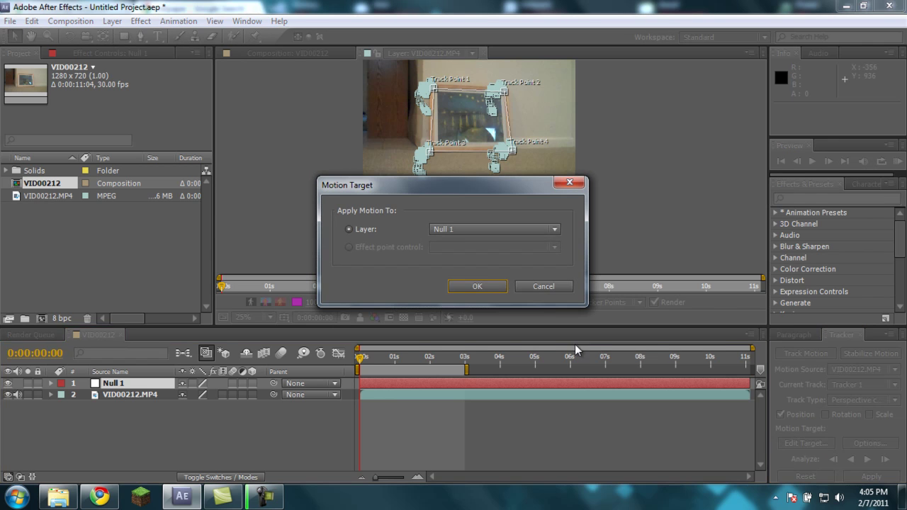
{"action": "left_click", "coordinate": [477, 287]}
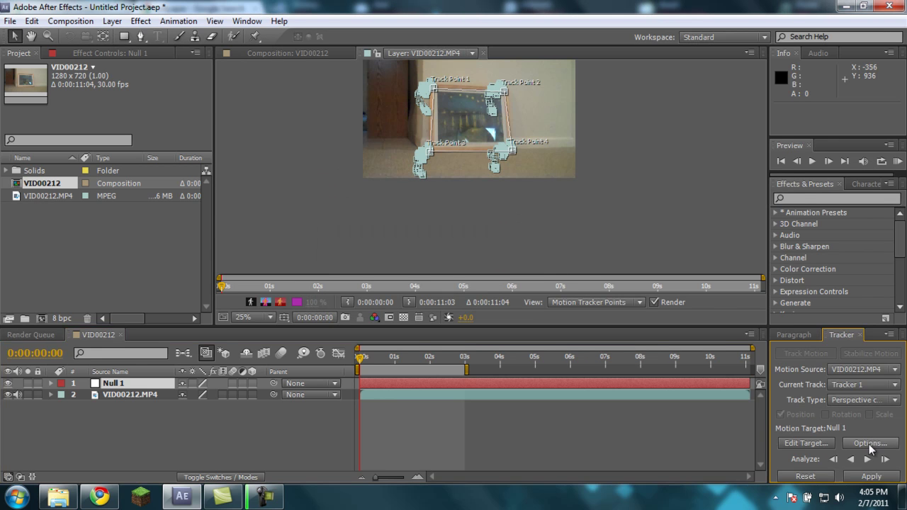
{"action": "left_click", "coordinate": [871, 476]}
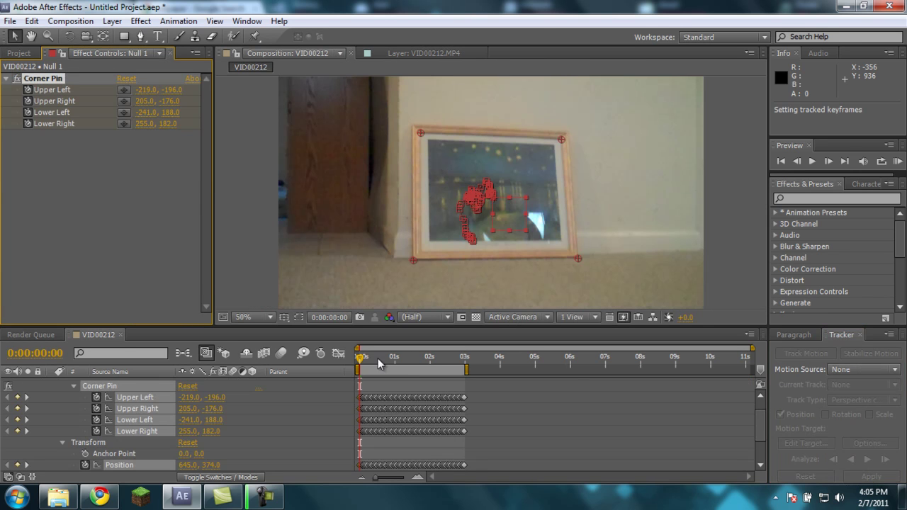
{"action": "mouse_move", "coordinate": [361, 360]}
{"action": "left_mouse_down"}
{"action": "mouse_move", "coordinate": [488, 358]}
{"action": "mouse_move", "coordinate": [360, 357]}
{"action": "left_mouse_up"}
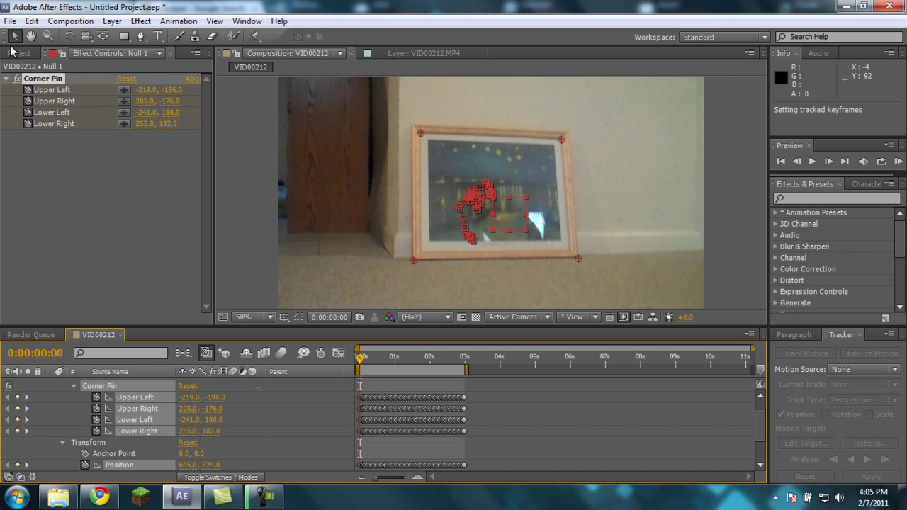
{"action": "left_click", "coordinate": [13, 53]}
Step: Create a new 1280×720 HDV 720 composition, Comp 1
{"action": "left_click", "coordinate": [84, 21]}
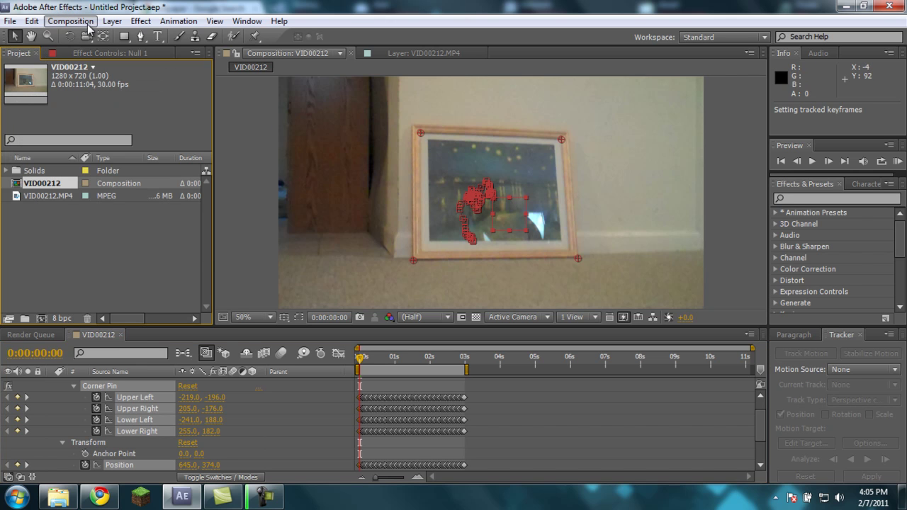
{"action": "left_click", "coordinate": [95, 37]}
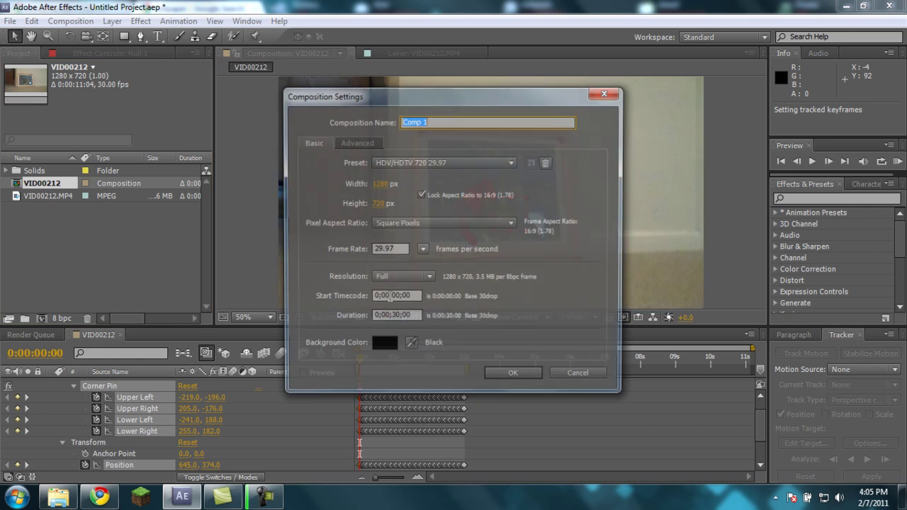
{"action": "left_click", "coordinate": [527, 377]}
Step: Add a 'Hello World' text layer near the centre and nudge it slightly left
{"action": "left_click", "coordinate": [157, 36]}
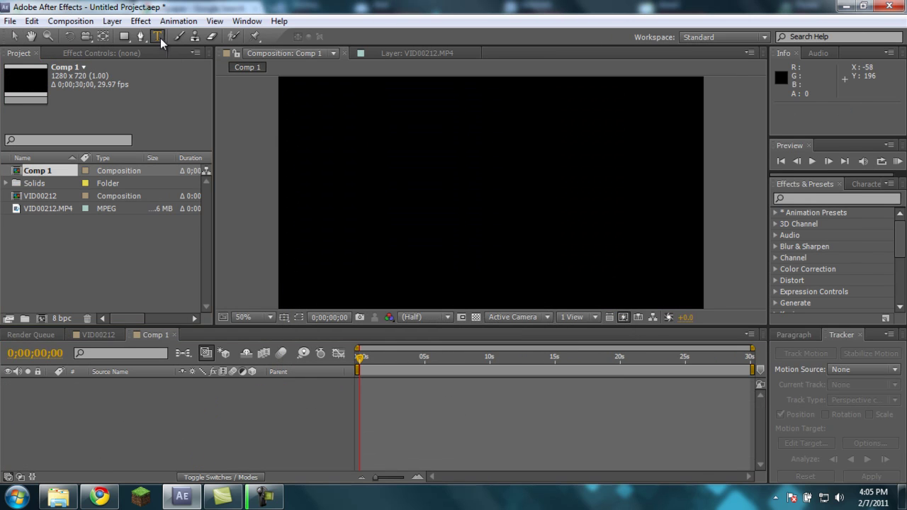
{"action": "left_click", "coordinate": [387, 213]}
{"action": "type", "text": "H"}
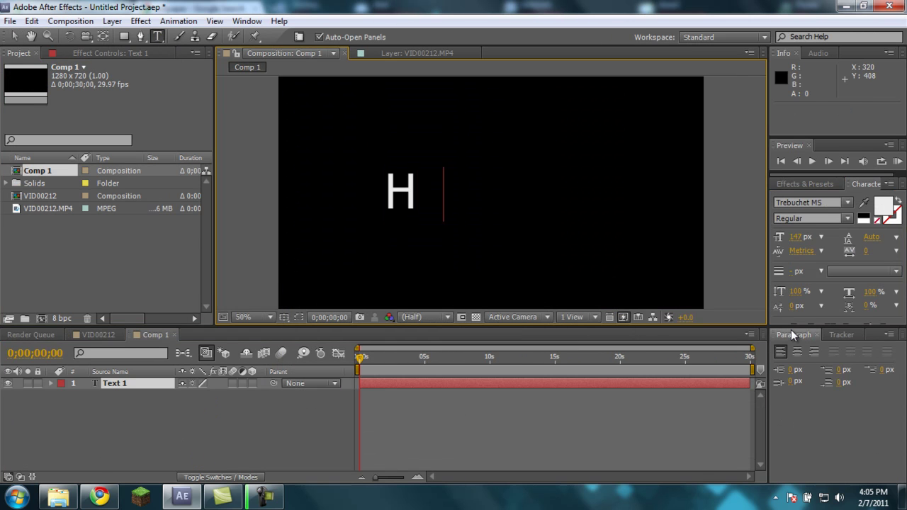
{"action": "type", "text": "ello WEorl"}
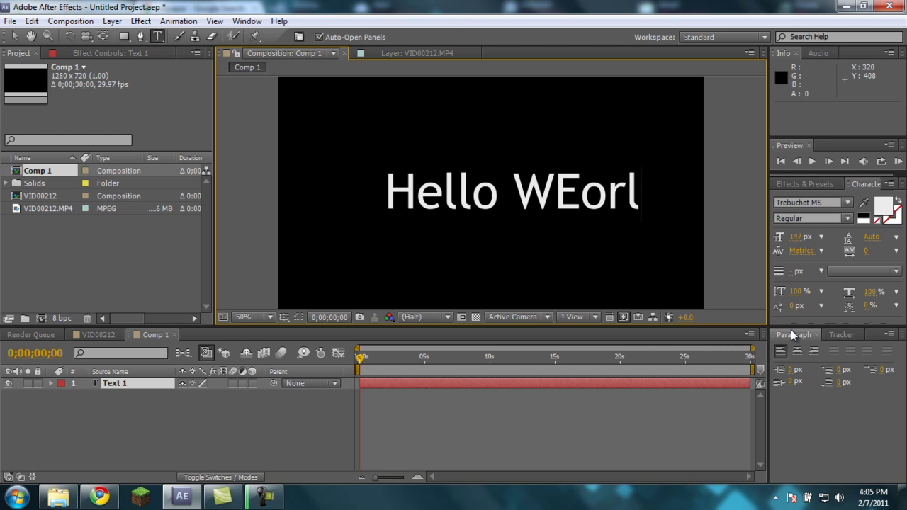
{"action": "key", "text": "BackSpace"}
{"action": "key", "text": "BackSpace"}
{"action": "key", "text": "BackSpace"}
{"action": "key", "text": "BackSpace"}
{"action": "type", "text": "or"}
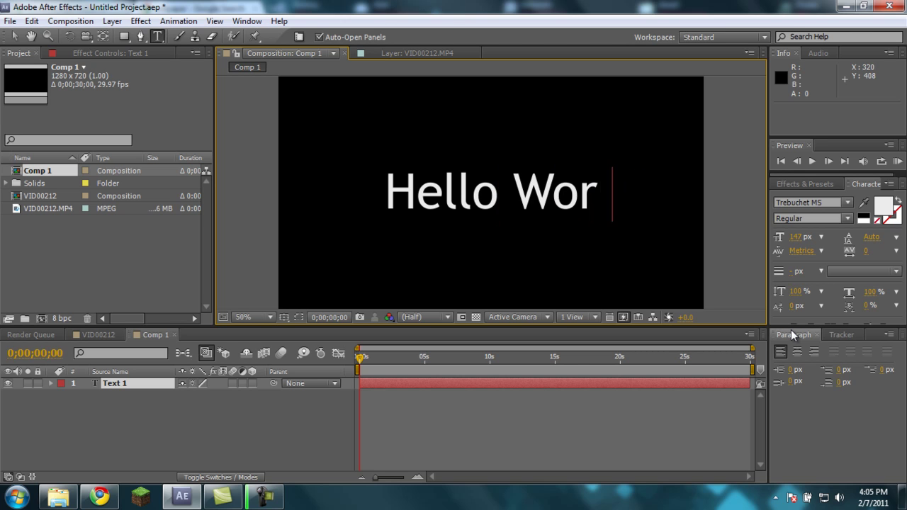
{"action": "type", "text": "ld"}
{"action": "left_click", "coordinate": [14, 36]}
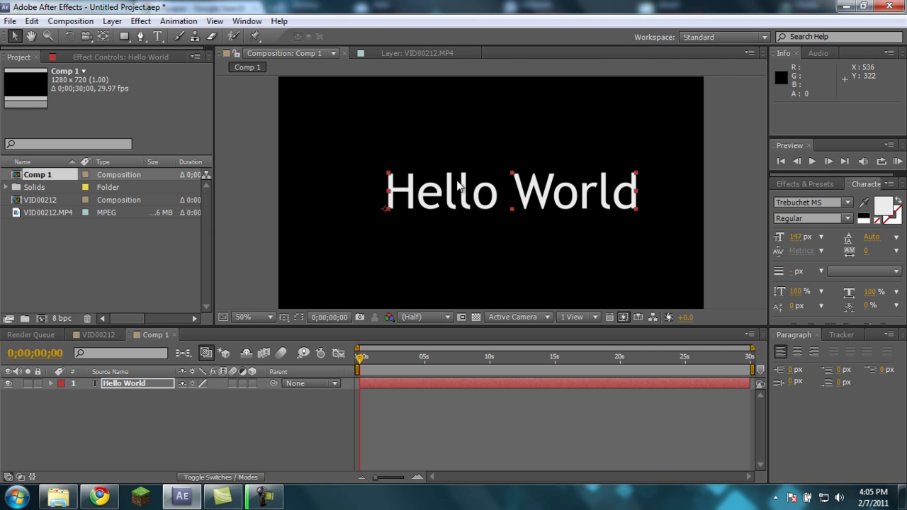
{"action": "left_click_drag", "start_coordinate": [465, 189], "coordinate": [439, 187]}
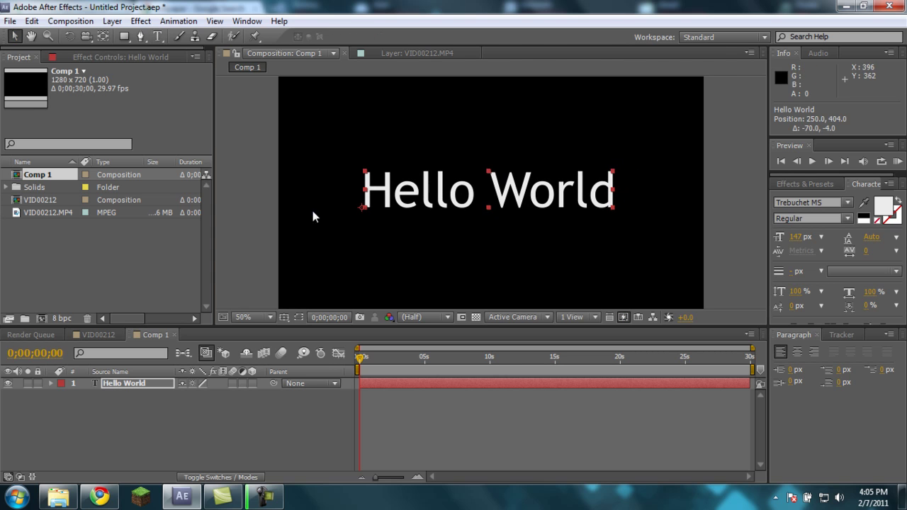
Step: Add a Deep Royal Blue solid and move it below the Hello World text
{"action": "left_click", "coordinate": [111, 20]}
{"action": "mouse_move", "coordinate": [128, 32]}
{"action": "left_click", "coordinate": [424, 49]}
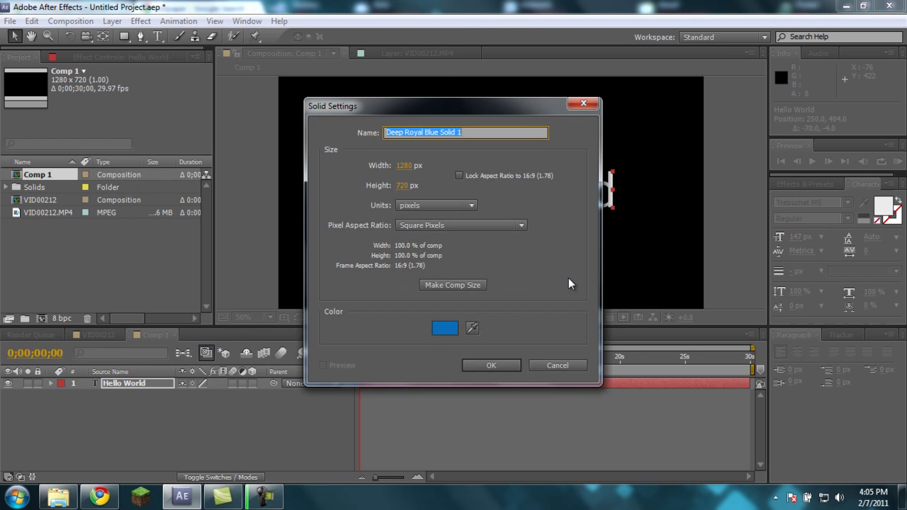
{"action": "left_click", "coordinate": [489, 365]}
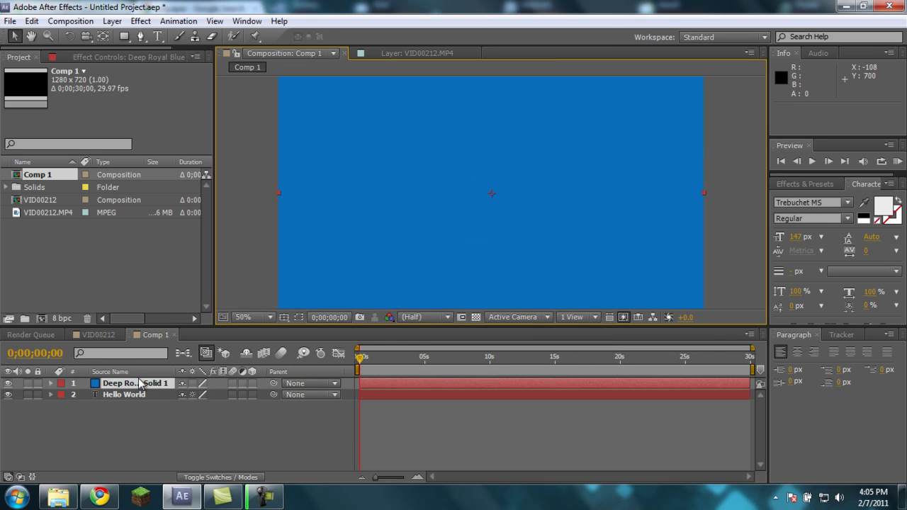
{"action": "left_click_drag", "start_coordinate": [141, 384], "coordinate": [146, 410]}
Step: Apply the Ramp effect to the solid and set its End Color to a saturated blue
{"action": "left_click", "coordinate": [806, 183]}
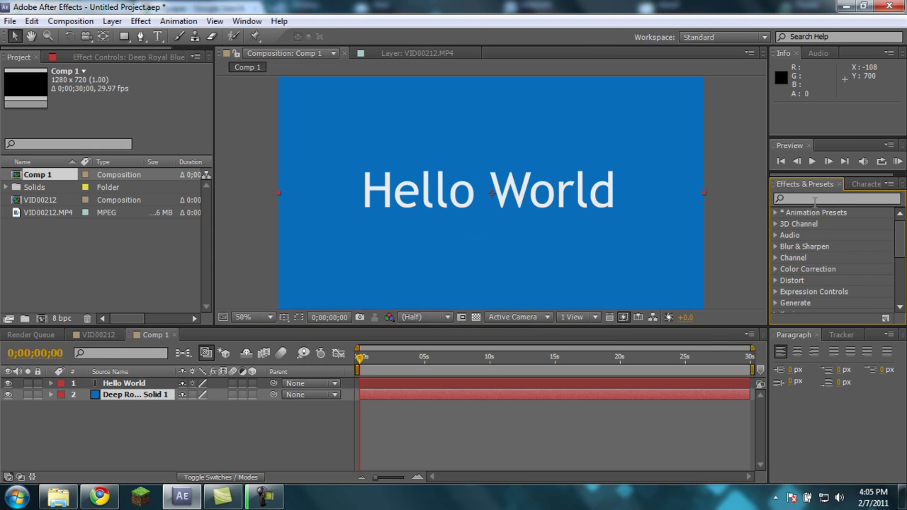
{"action": "type", "text": "gradient"}
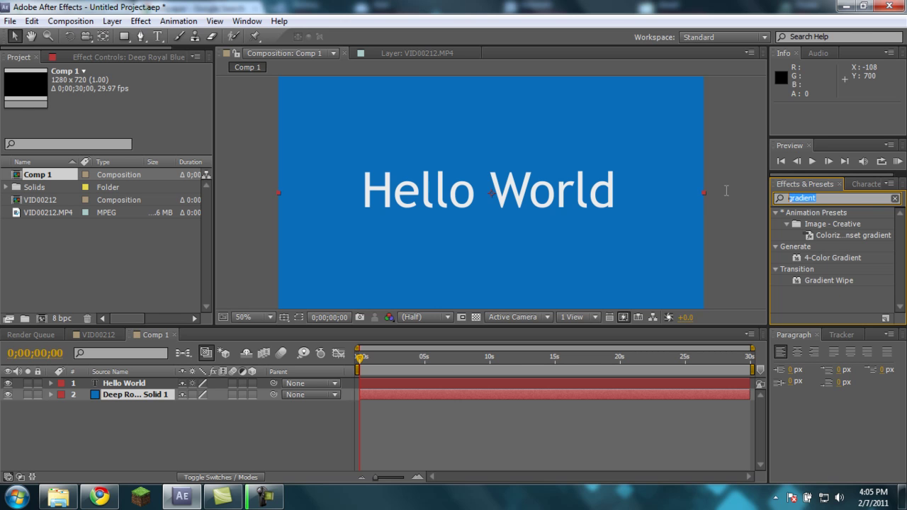
{"action": "type", "text": "ramp"}
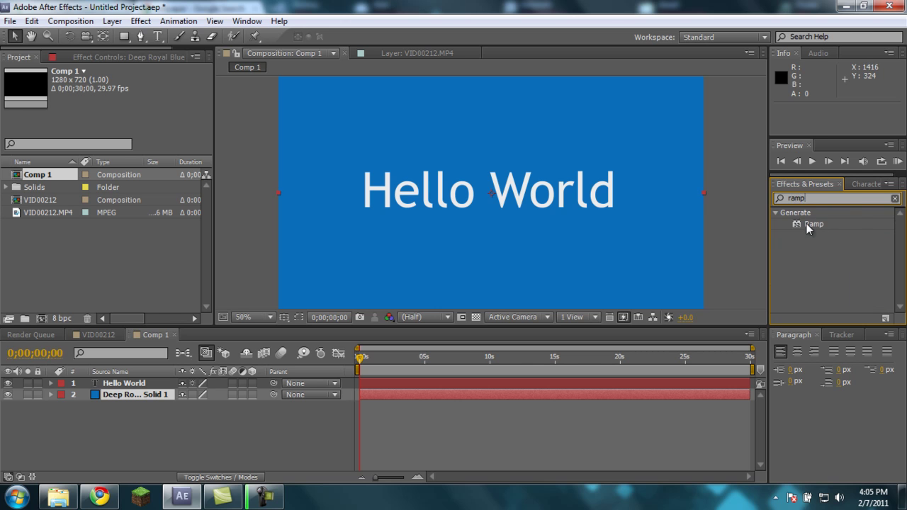
{"action": "left_click_drag", "start_coordinate": [806, 223], "coordinate": [631, 264]}
{"action": "left_click", "coordinate": [124, 104]}
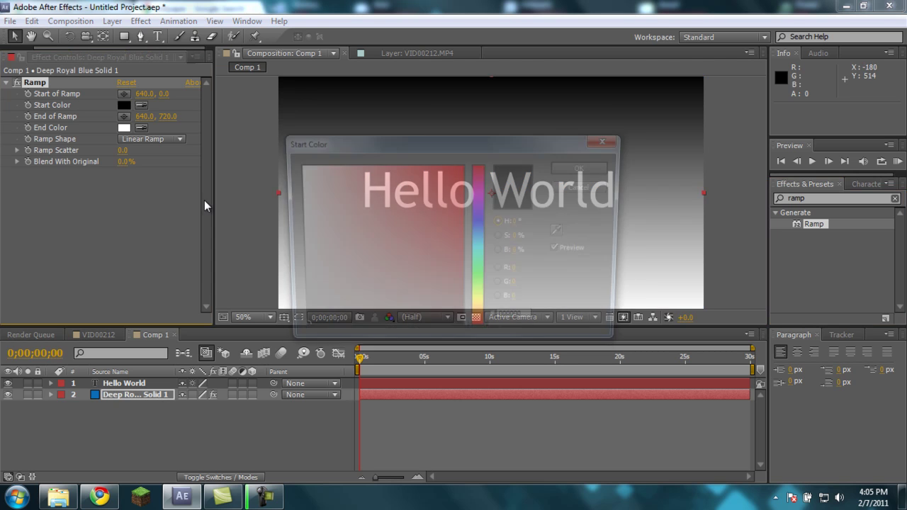
{"action": "left_click", "coordinate": [583, 187]}
{"action": "left_click", "coordinate": [124, 127]}
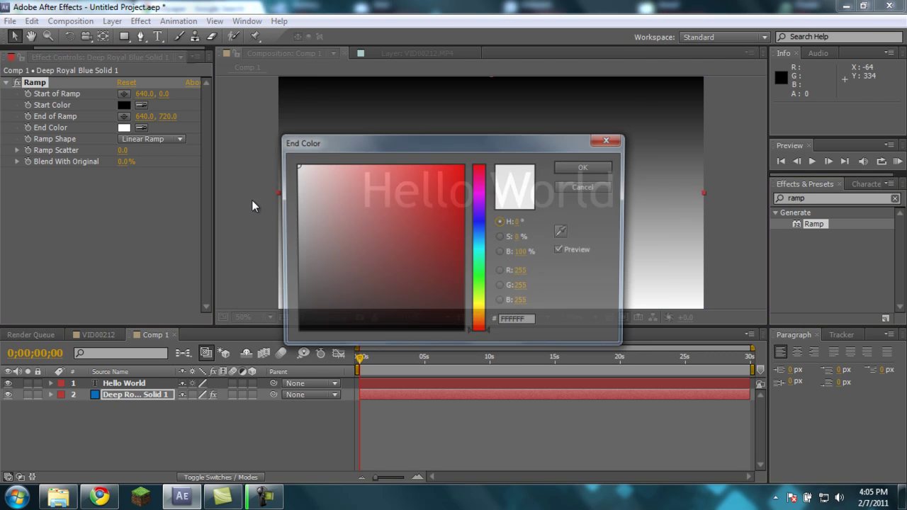
{"action": "left_click", "coordinate": [479, 212]}
{"action": "mouse_move", "coordinate": [439, 247]}
{"action": "left_mouse_down"}
{"action": "mouse_move", "coordinate": [420, 223]}
{"action": "mouse_move", "coordinate": [405, 221]}
{"action": "left_mouse_up"}
{"action": "left_click", "coordinate": [479, 229]}
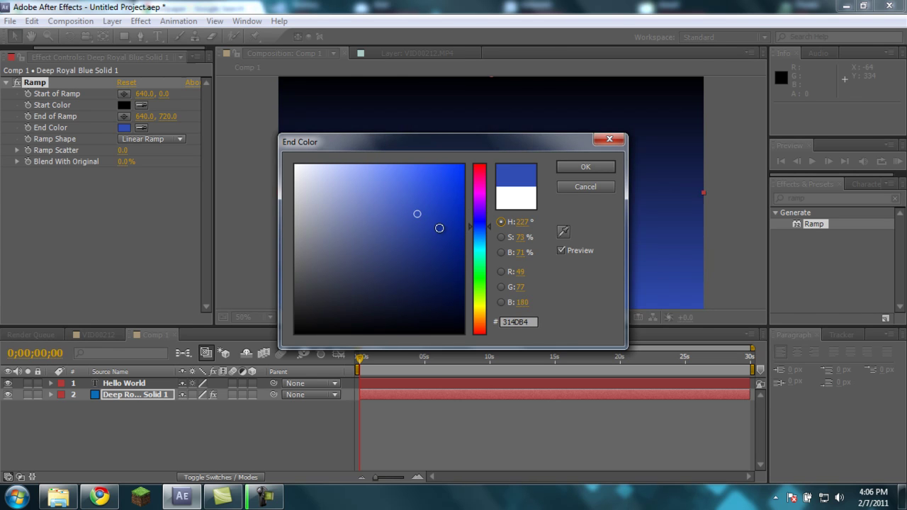
{"action": "left_click", "coordinate": [456, 219]}
{"action": "left_click", "coordinate": [585, 167]}
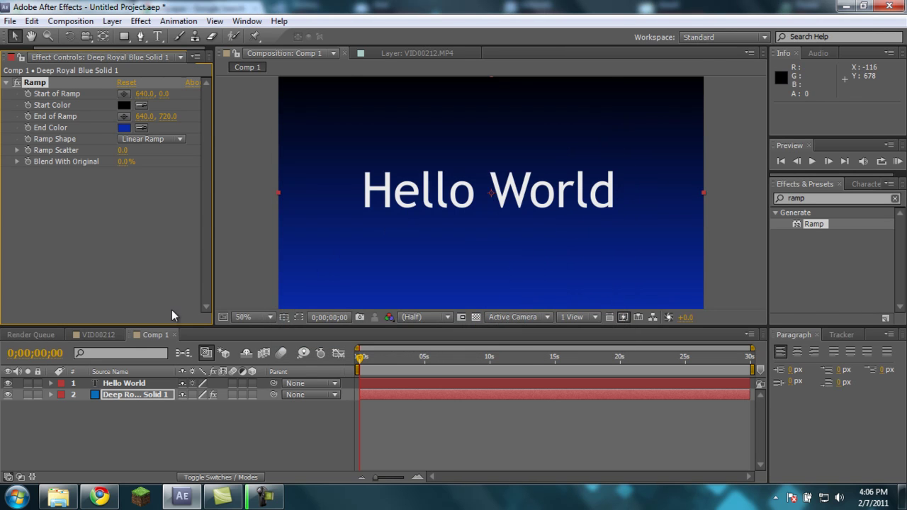
Step: Add Comp 1 to the VID00212 composition and parent it to Null 1
{"action": "left_click", "coordinate": [82, 333]}
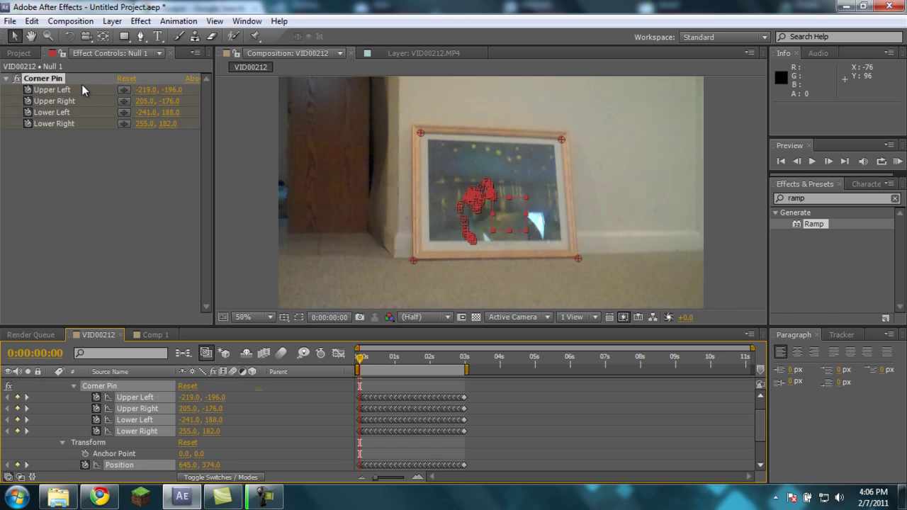
{"action": "left_click", "coordinate": [19, 53]}
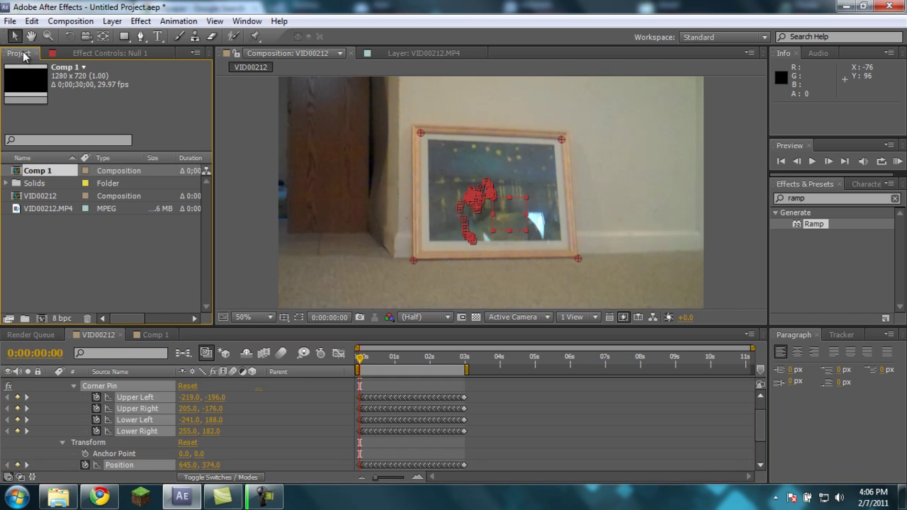
{"action": "left_click_drag", "start_coordinate": [43, 173], "coordinate": [114, 404]}
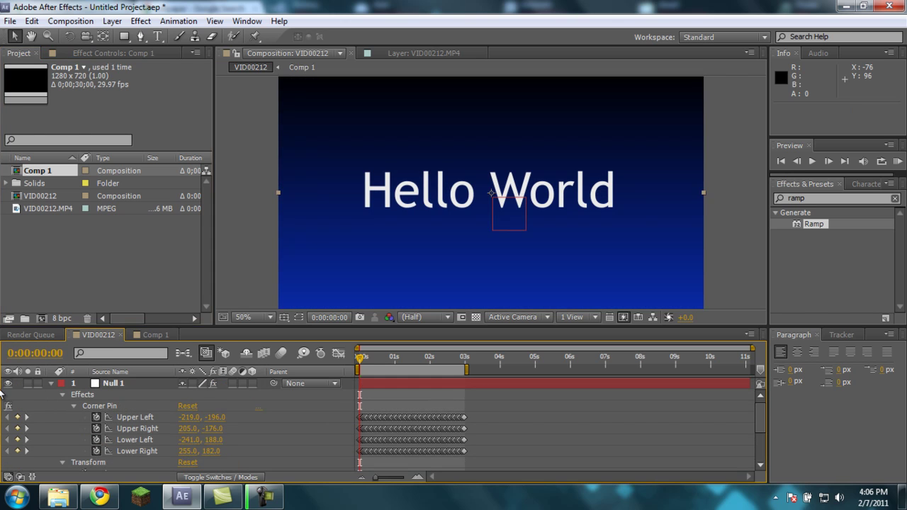
{"action": "left_click", "coordinate": [51, 383]}
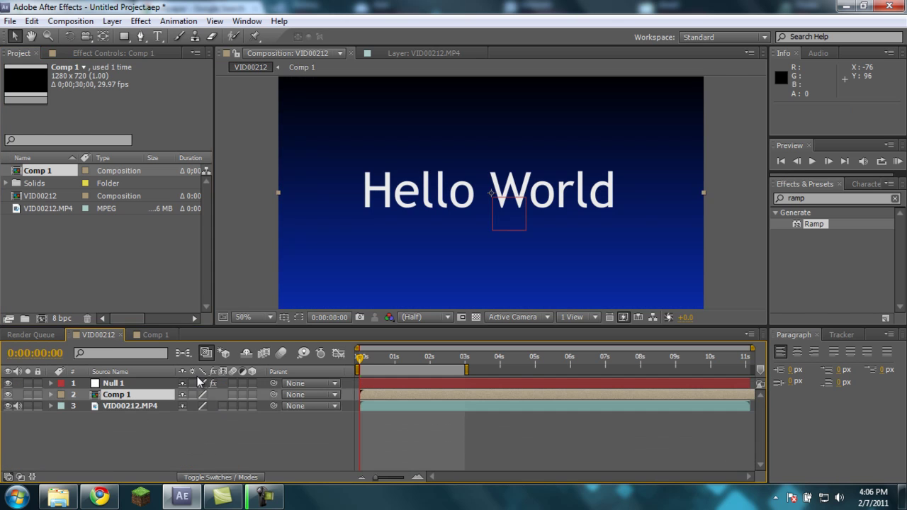
{"action": "left_click_drag", "start_coordinate": [274, 394], "coordinate": [137, 384]}
Step: Scale Comp 1 down to 44%, then stretch it to 34.3, 49.1% to fill the frame's glass
{"action": "key", "text": "s"}
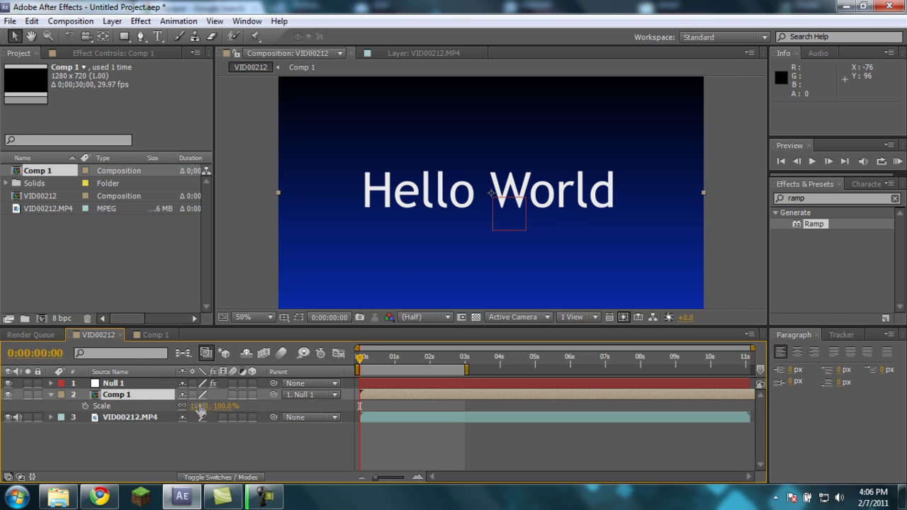
{"action": "left_click_drag", "start_coordinate": [200, 409], "coordinate": [152, 409]}
{"action": "key", "text": "Return"}
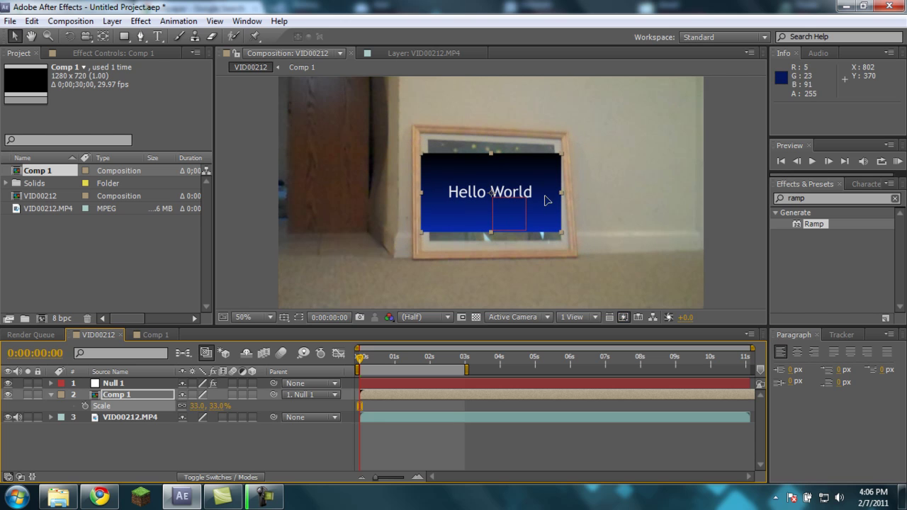
{"action": "left_click_drag", "start_coordinate": [562, 194], "coordinate": [565, 195]}
{"action": "left_click_drag", "start_coordinate": [493, 154], "coordinate": [494, 136]}
{"action": "mouse_move", "coordinate": [360, 358]}
{"action": "left_mouse_down"}
{"action": "mouse_move", "coordinate": [460, 356]}
{"action": "mouse_move", "coordinate": [376, 355]}
{"action": "left_mouse_up"}
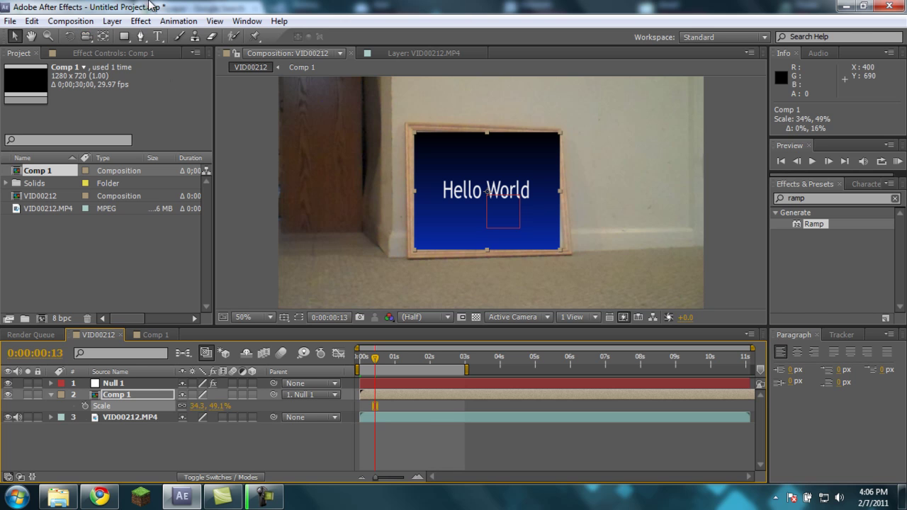
Step: Rotate the Hello World card with the Rotation tool to match the frame's tilt
{"action": "left_click", "coordinate": [125, 38]}
{"action": "key", "text": "w"}
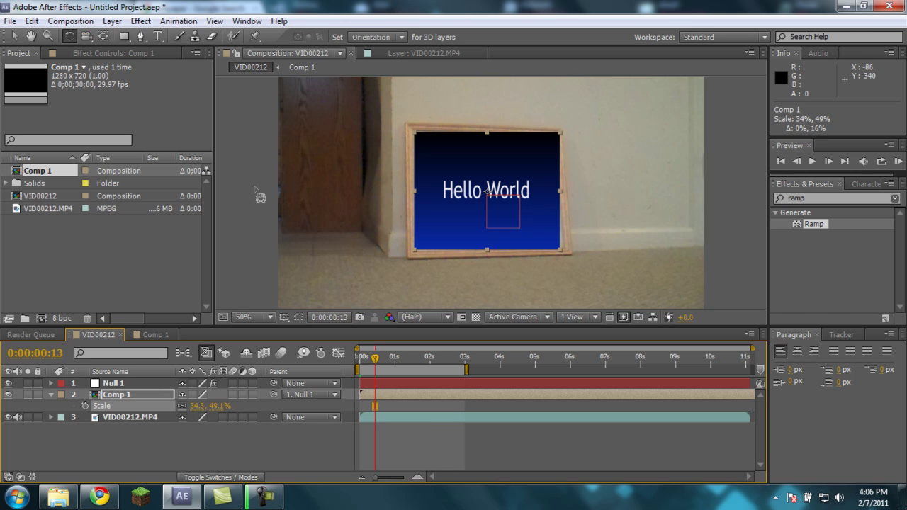
{"action": "left_click_drag", "start_coordinate": [432, 194], "coordinate": [427, 191]}
{"action": "key", "text": "period"}
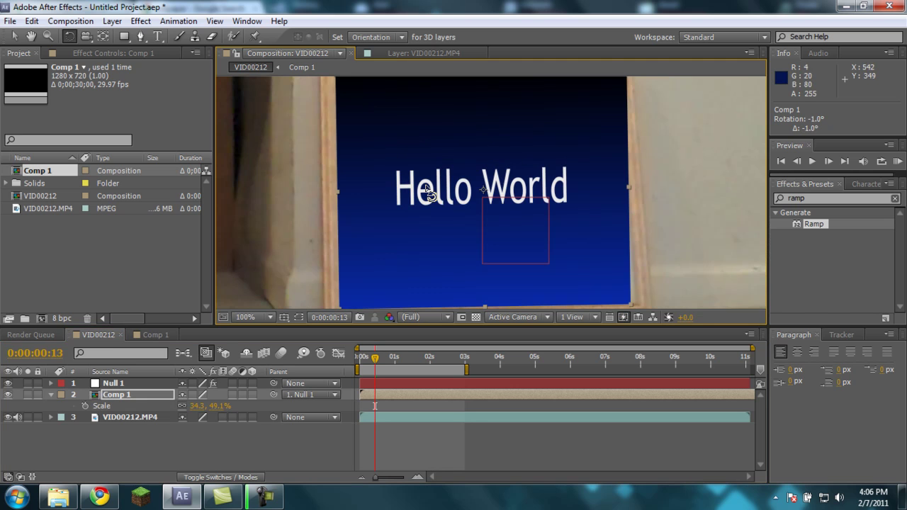
{"action": "key", "text": "comma"}
{"action": "left_click_drag", "start_coordinate": [428, 193], "coordinate": [428, 196]}
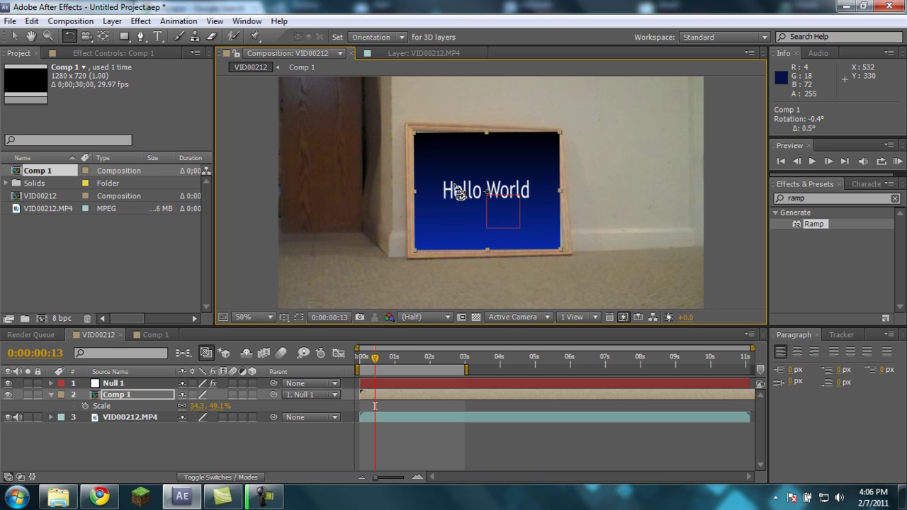
{"action": "left_click_drag", "start_coordinate": [459, 192], "coordinate": [454, 190]}
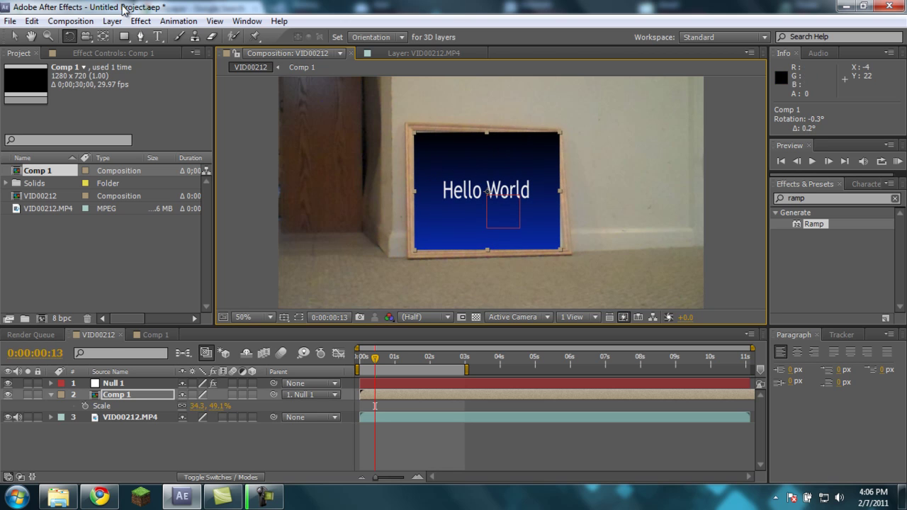
Step: Undo a stray footage move and rescale Comp 1 to 35.2, 48.0% to fit the frame
{"action": "left_click", "coordinate": [16, 37]}
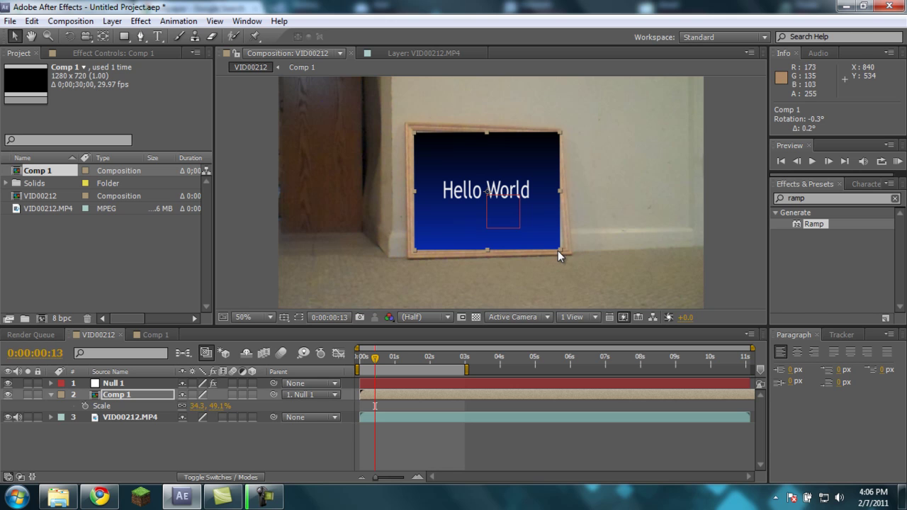
{"action": "left_click_drag", "start_coordinate": [558, 251], "coordinate": [560, 250]}
{"action": "key", "text": "ctrl+z"}
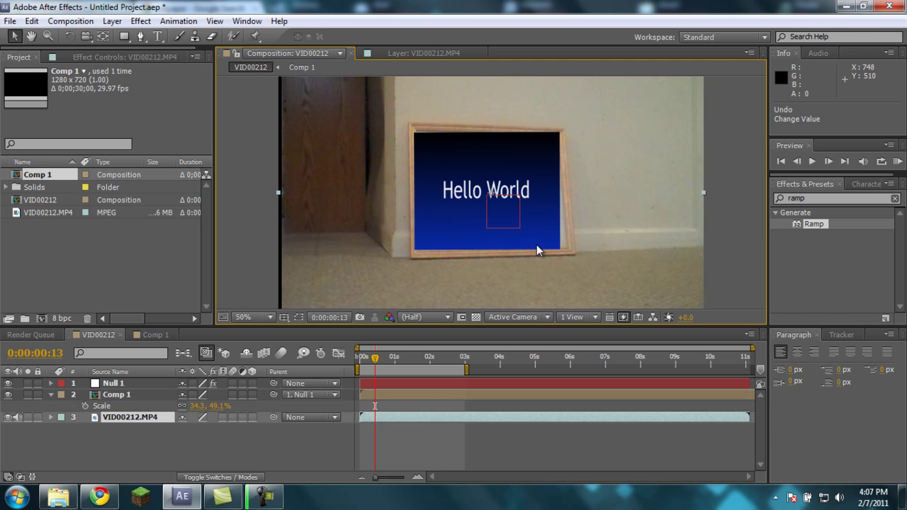
{"action": "left_click", "coordinate": [114, 395]}
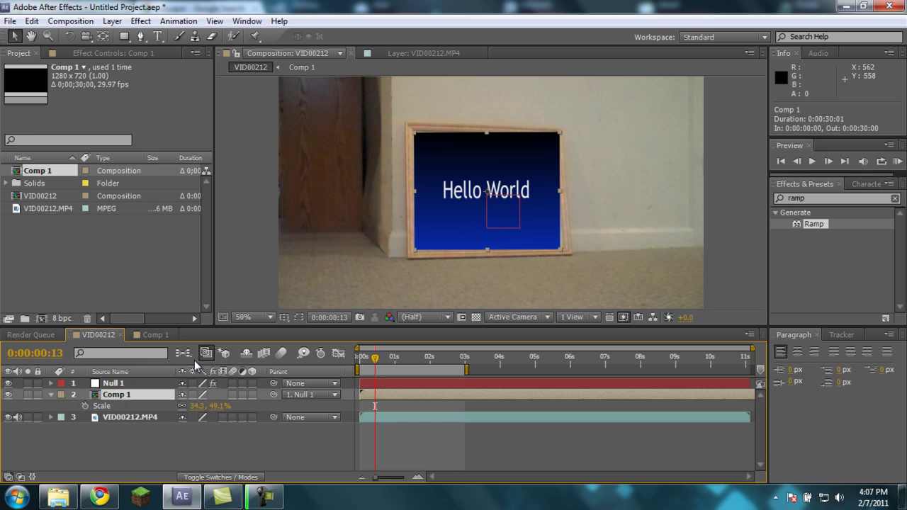
{"action": "left_click_drag", "start_coordinate": [558, 249], "coordinate": [561, 247]}
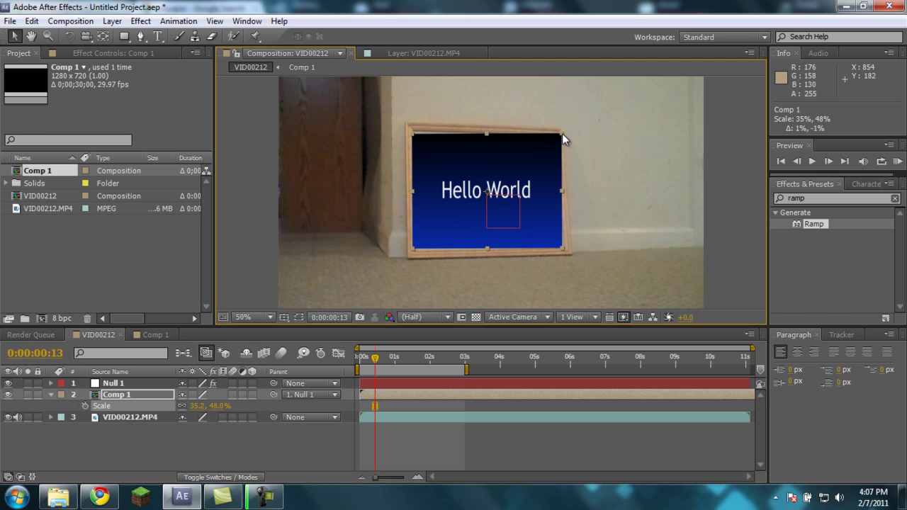
{"action": "mouse_move", "coordinate": [375, 356]}
{"action": "left_mouse_down"}
{"action": "mouse_move", "coordinate": [461, 347]}
{"action": "mouse_move", "coordinate": [367, 347]}
{"action": "left_mouse_up"}
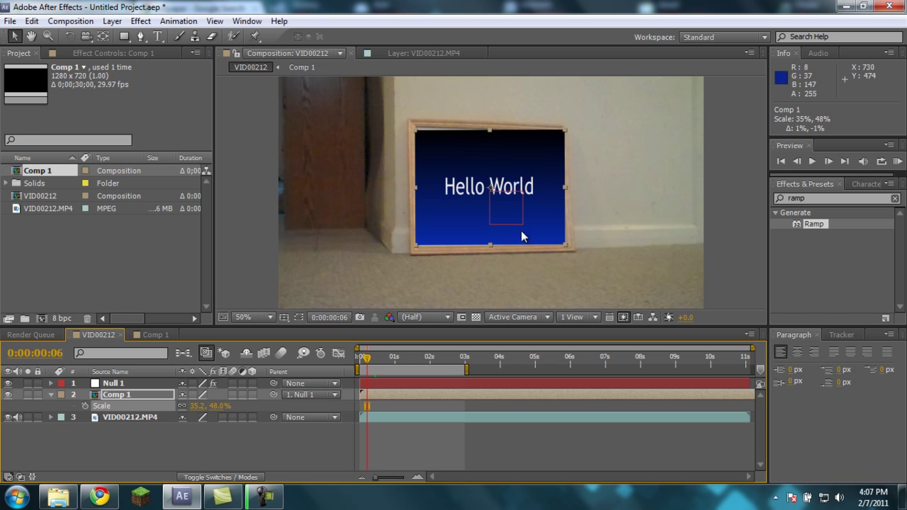
Step: Try making Null 1 3D and tilting it 17° on X, then undo those changes
{"action": "left_click_drag", "start_coordinate": [477, 172], "coordinate": [548, 218]}
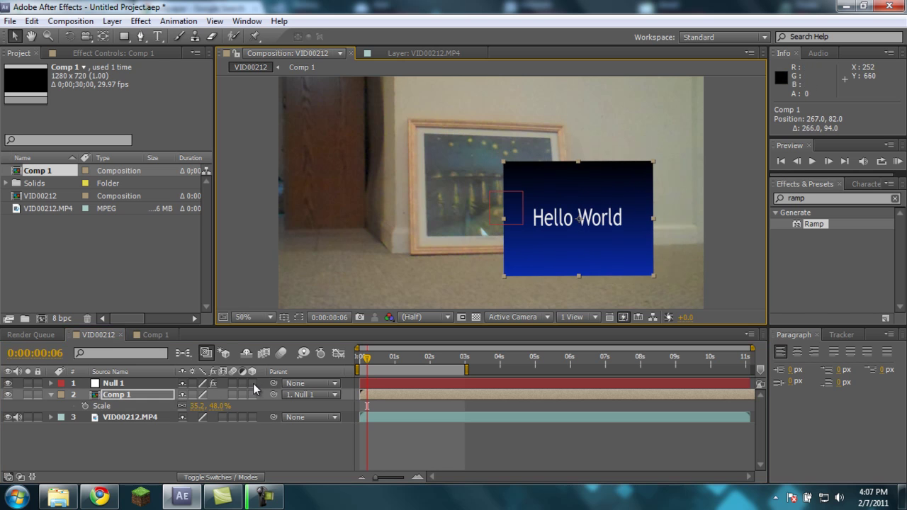
{"action": "left_click", "coordinate": [253, 384]}
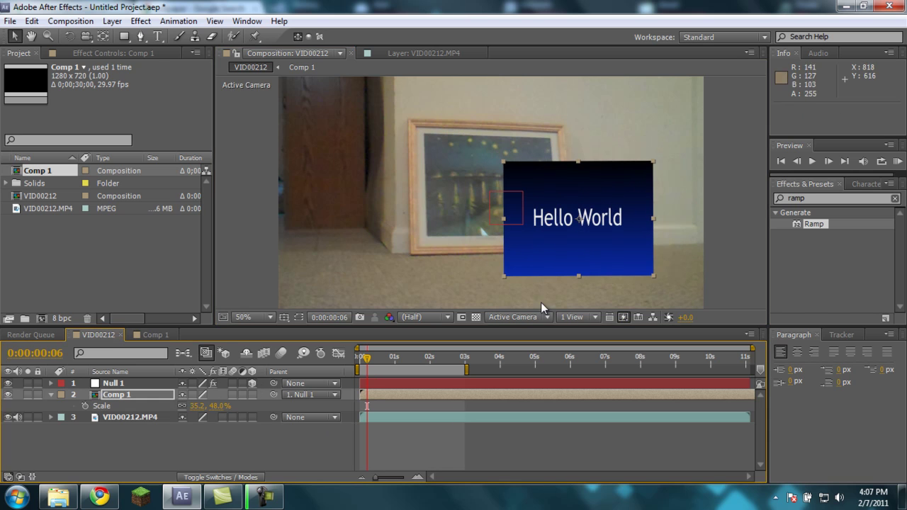
{"action": "left_click", "coordinate": [113, 383]}
{"action": "left_click", "coordinate": [51, 384]}
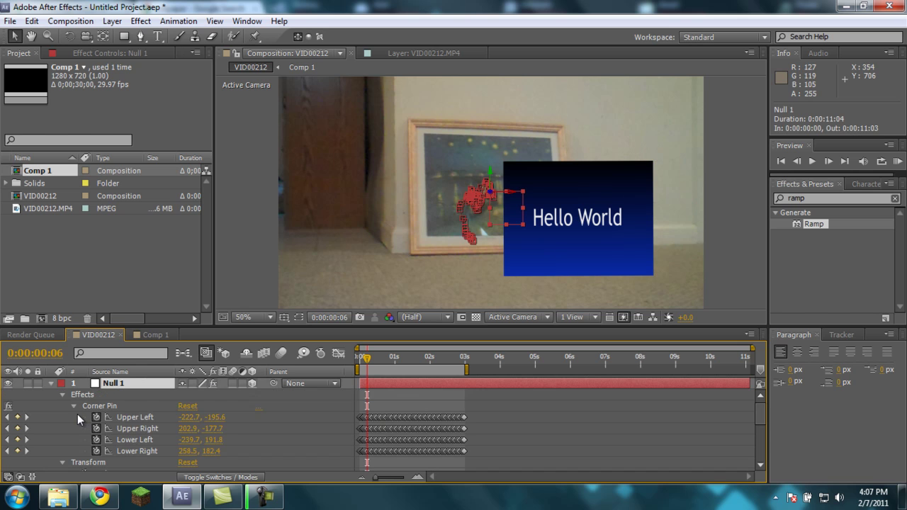
{"action": "scroll", "coordinate": [77, 414], "scroll_direction": "down", "scroll_amount": 3}
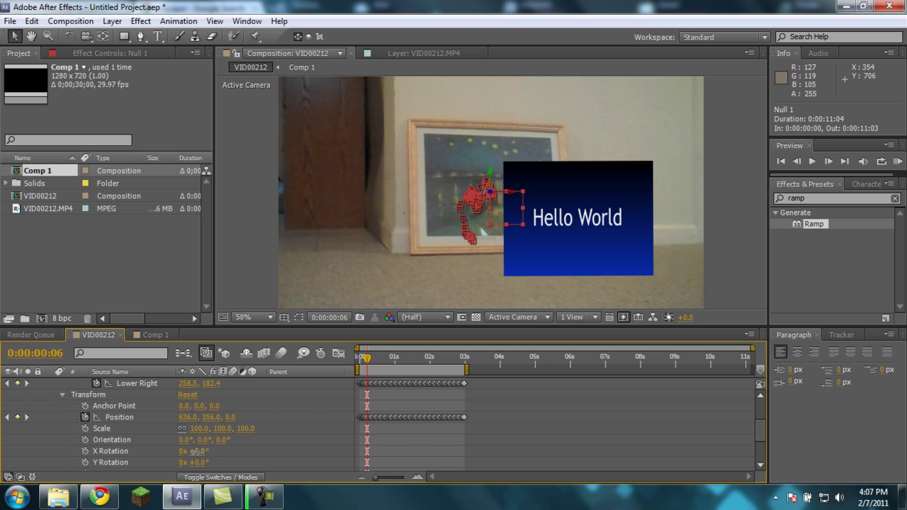
{"action": "left_click_drag", "start_coordinate": [192, 452], "coordinate": [208, 451]}
{"action": "key", "text": "ctrl+z"}
{"action": "key", "text": "ctrl+z"}
{"action": "key", "text": "ctrl+z"}
{"action": "key", "text": "ctrl+z"}
{"action": "key", "text": "ctrl+z"}
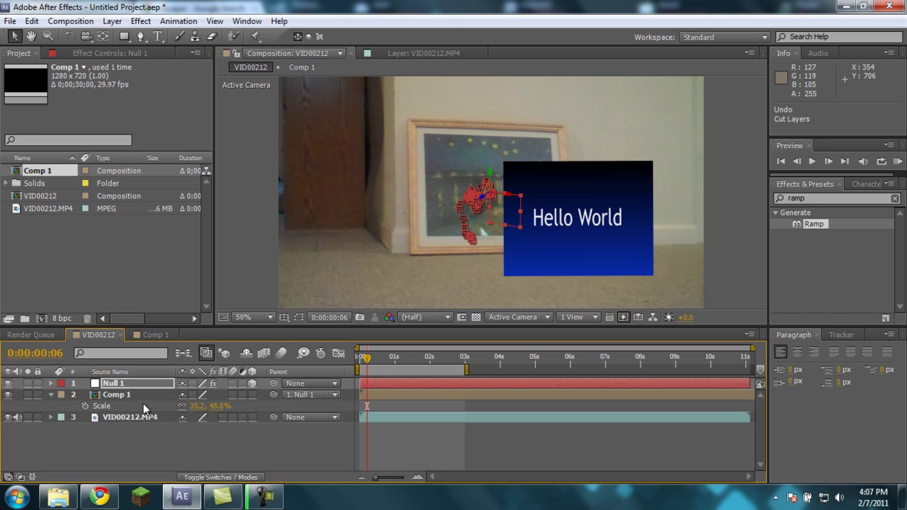
{"action": "key", "text": "ctrl+z"}
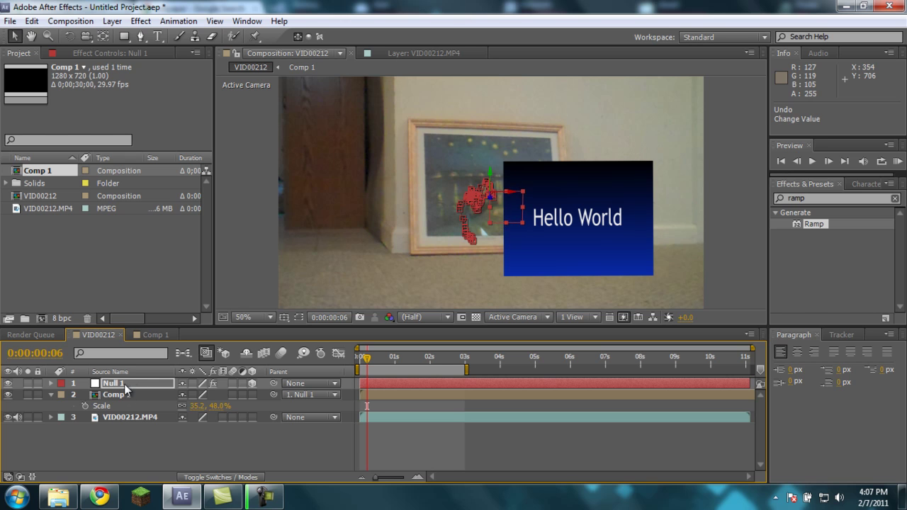
Step: Make Comp 1 a 3D layer and turn it to -23° Y Rotation
{"action": "left_click", "coordinate": [121, 395]}
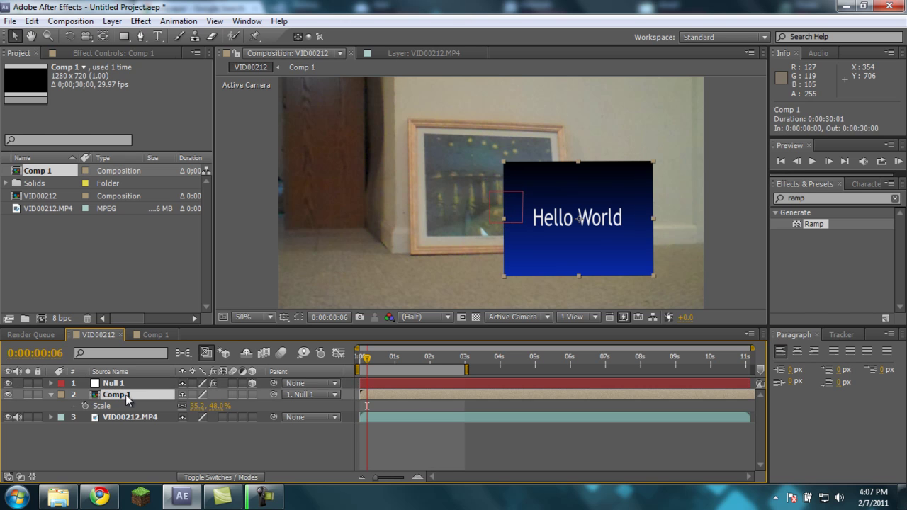
{"action": "left_click", "coordinate": [252, 395]}
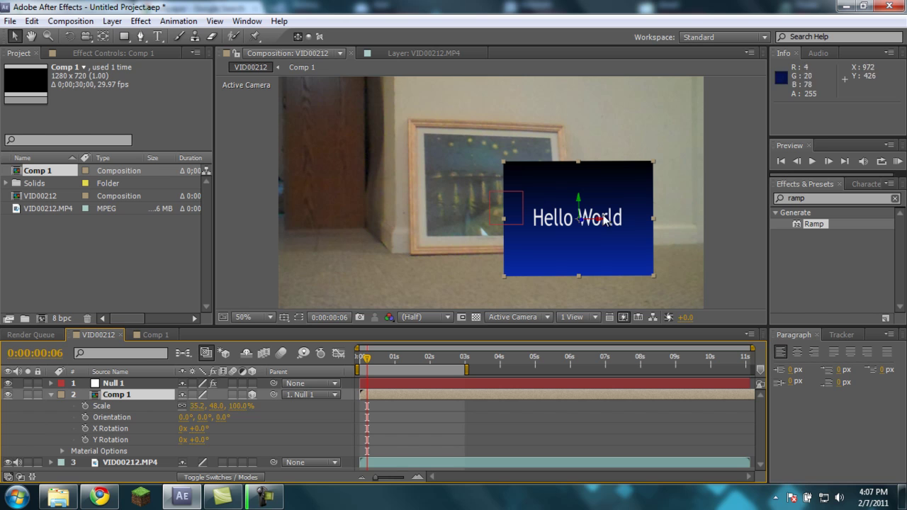
{"action": "left_click", "coordinate": [579, 206]}
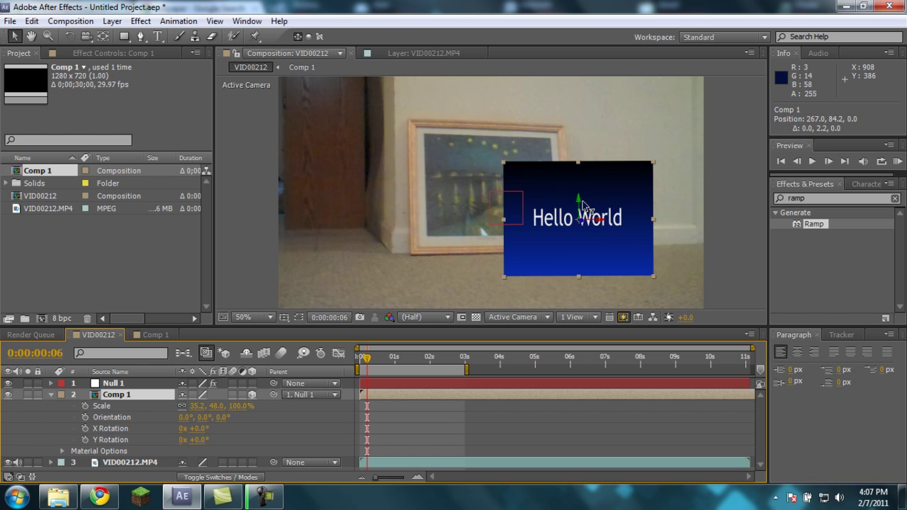
{"action": "left_click_drag", "start_coordinate": [580, 206], "coordinate": [580, 207]}
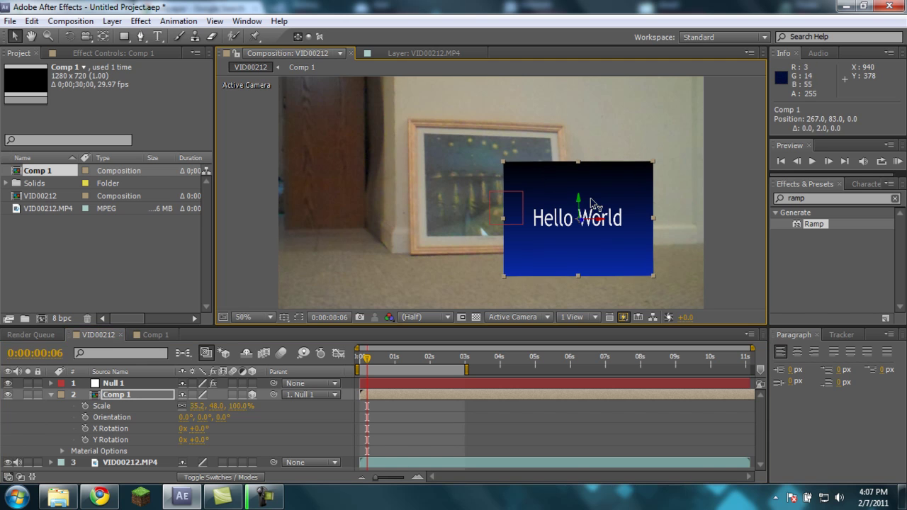
{"action": "mouse_move", "coordinate": [199, 441]}
{"action": "left_mouse_down"}
{"action": "mouse_move", "coordinate": [167, 440]}
{"action": "mouse_move", "coordinate": [183, 435]}
{"action": "left_mouse_up"}
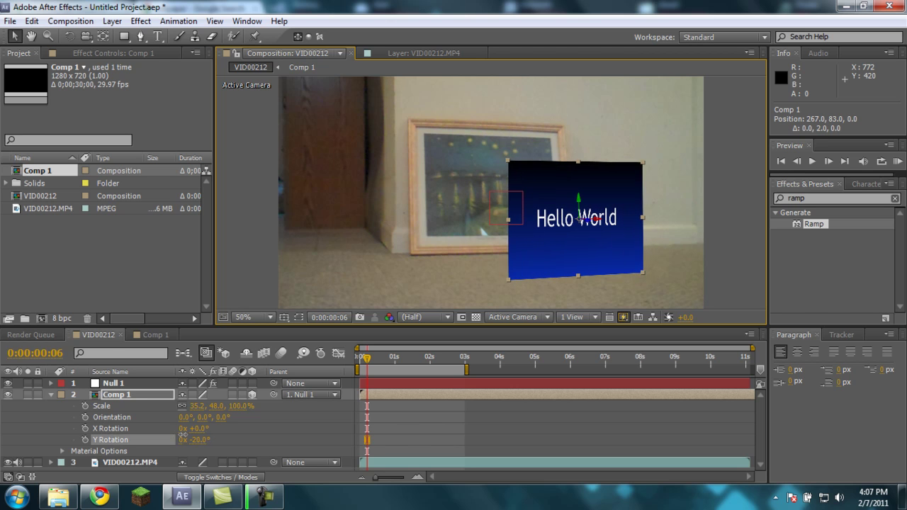
{"action": "left_click_drag", "start_coordinate": [367, 359], "coordinate": [409, 357]}
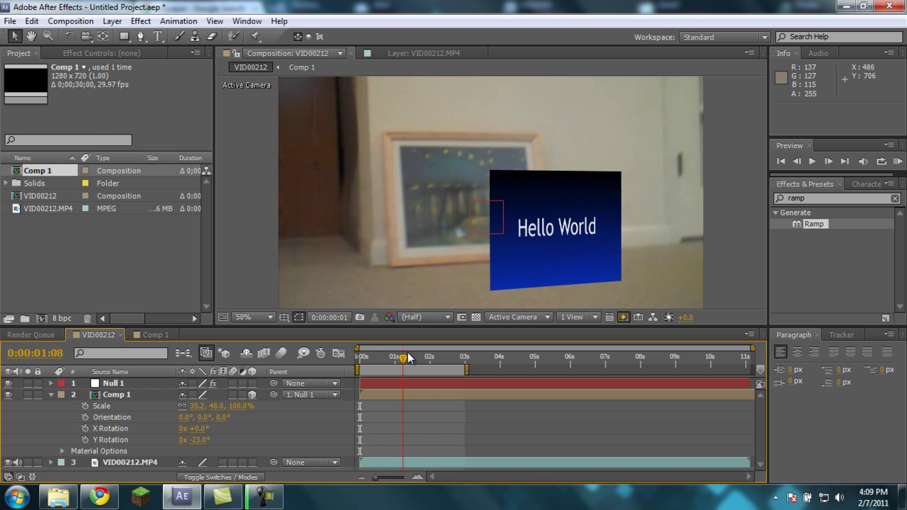
Step: Drag the angled card back onto the picture frame and scrub to about two seconds to verify tracking
{"action": "left_click", "coordinate": [114, 394]}
{"action": "left_click_drag", "start_coordinate": [584, 256], "coordinate": [496, 228]}
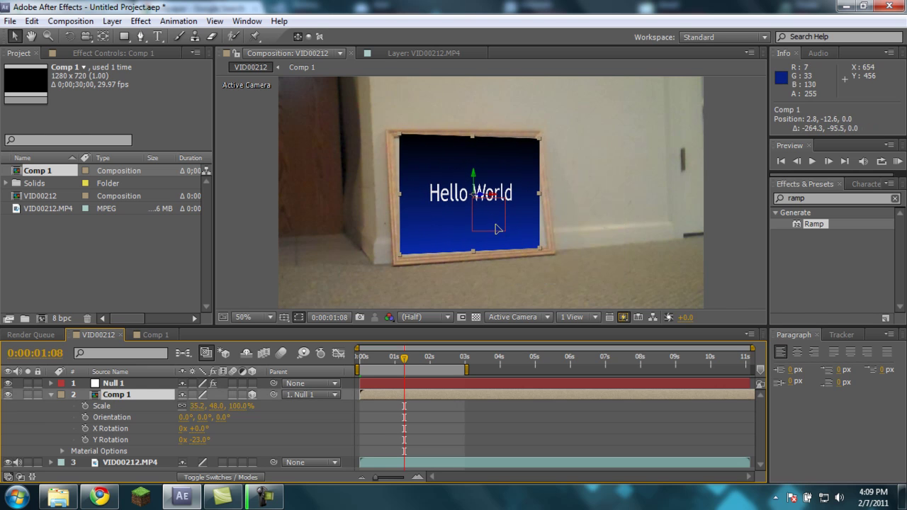
{"action": "left_click_drag", "start_coordinate": [404, 358], "coordinate": [410, 357]}
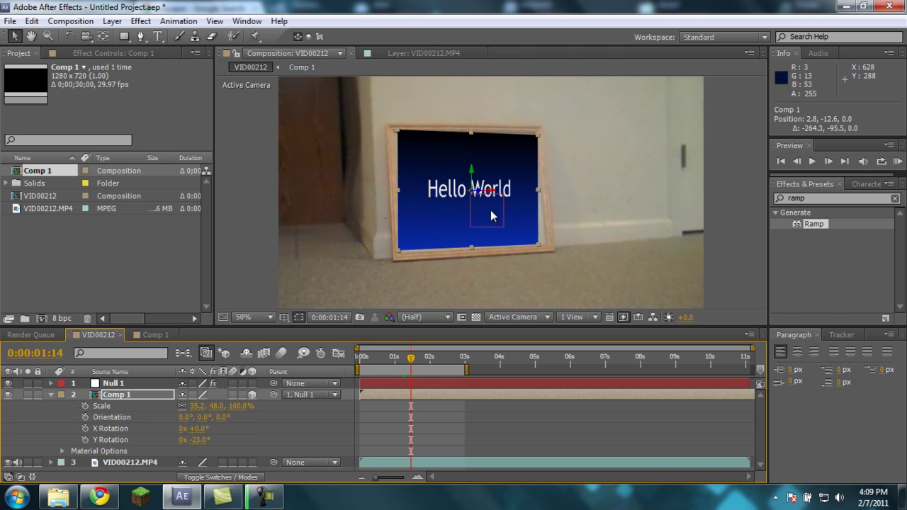
{"action": "left_click_drag", "start_coordinate": [419, 365], "coordinate": [350, 359]}
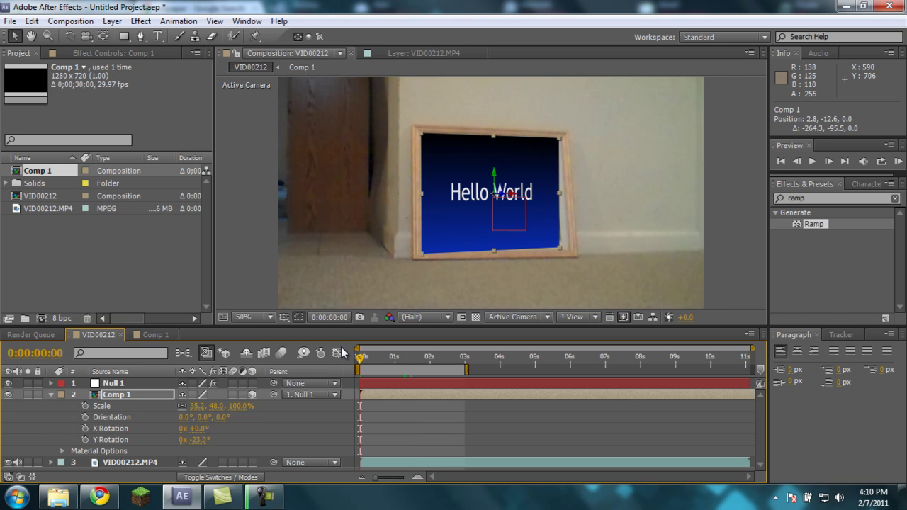